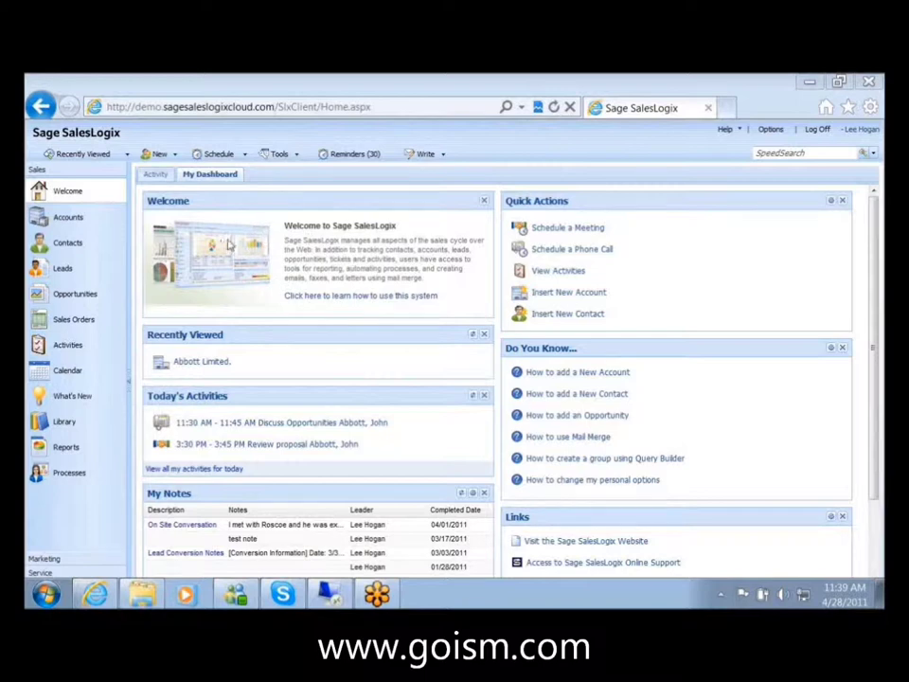
Remove the Welcome widget from My Dashboard and decline creating a personal copy of the page.
{"action": "left_click", "coordinate": [484, 201]}
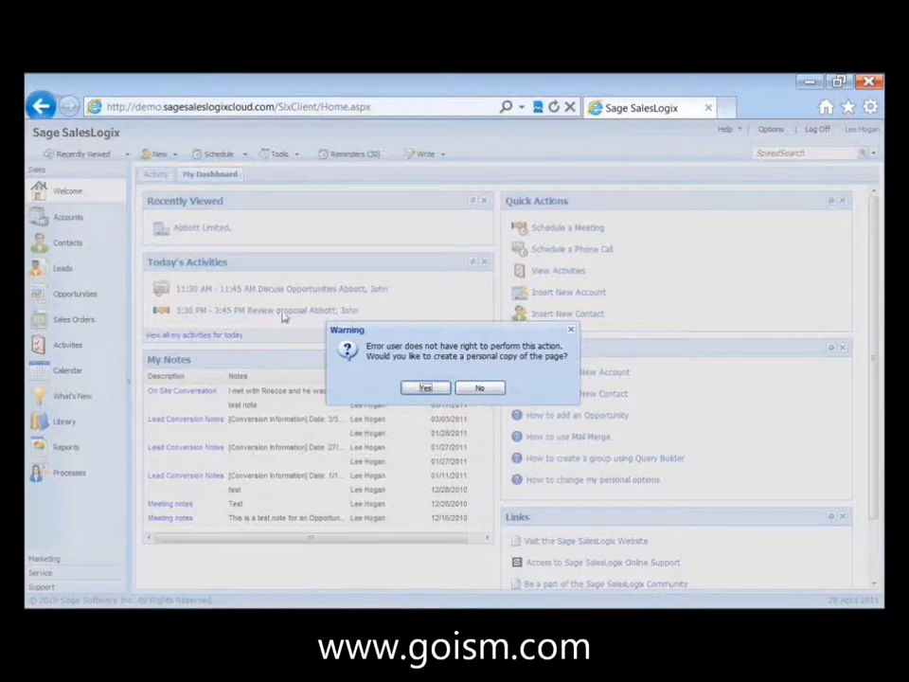
{"action": "left_click", "coordinate": [478, 388]}
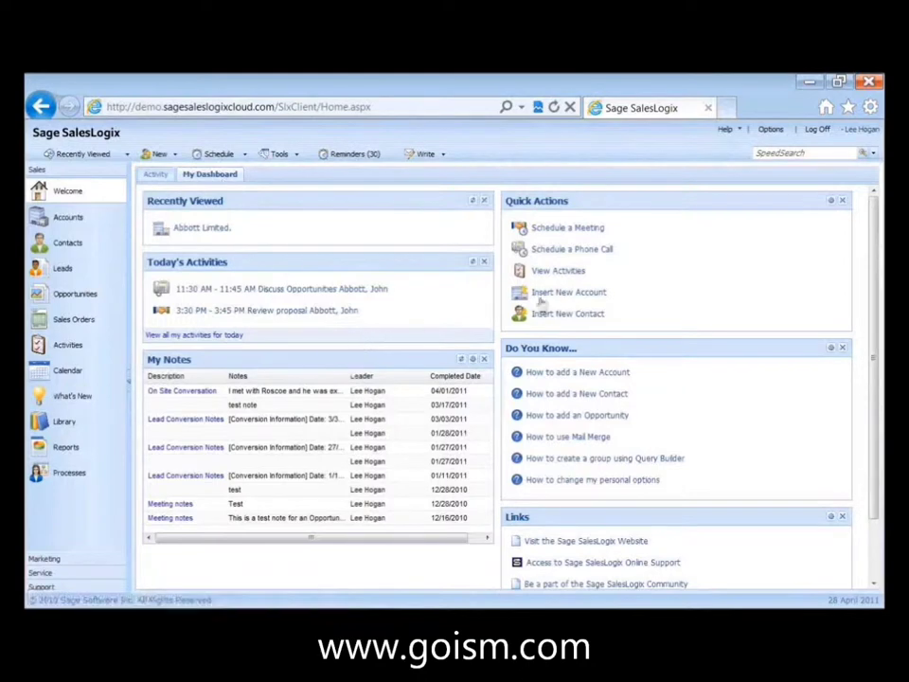
{"action": "scroll", "coordinate": [879, 373], "scroll_direction": "down", "scroll_amount": 2}
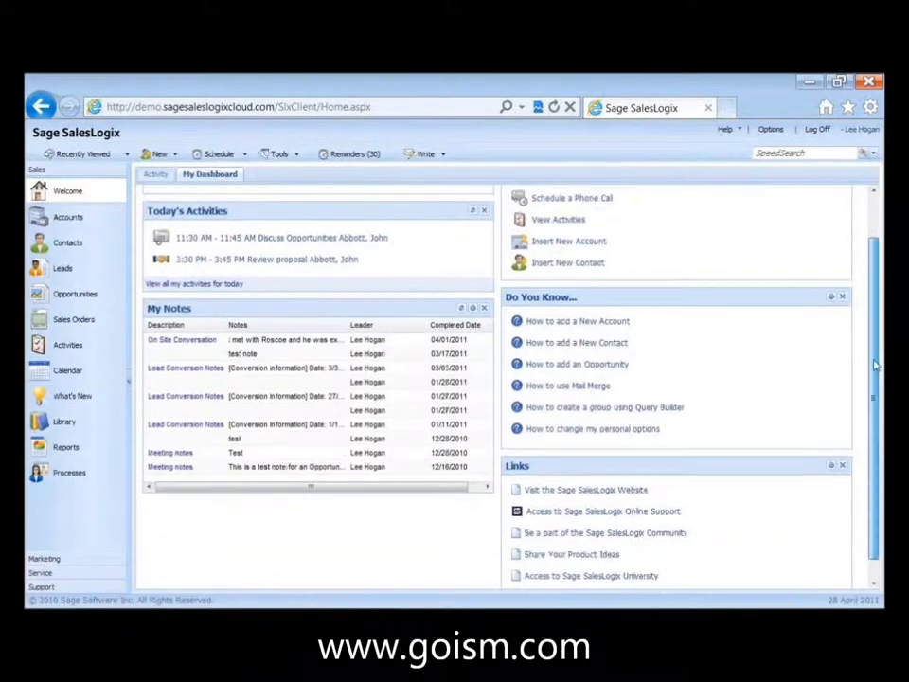
{"action": "scroll", "coordinate": [878, 372], "scroll_direction": "up", "scroll_amount": 2}
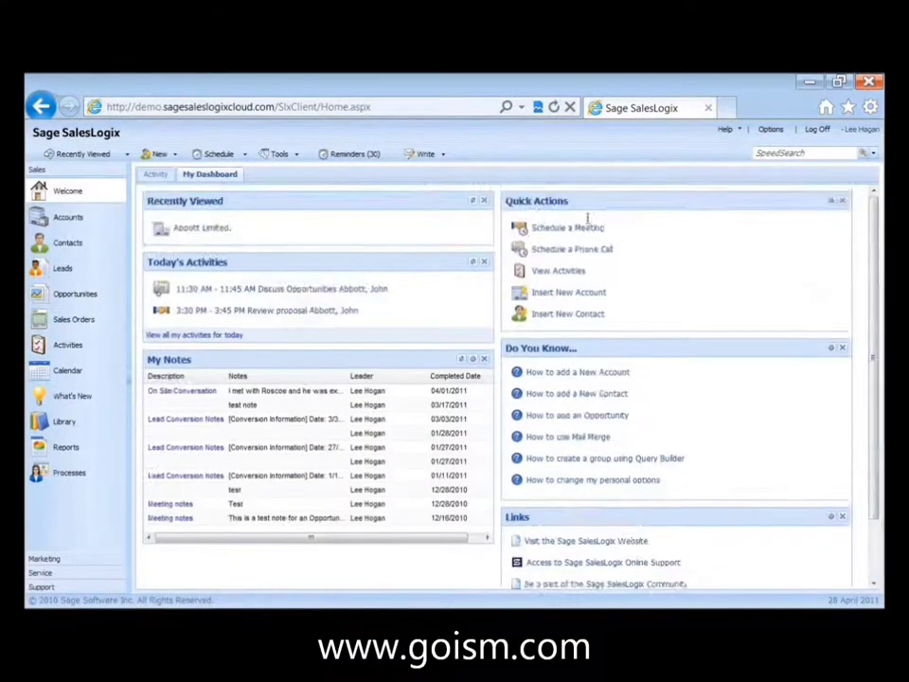
Open the recently viewed Abbott Limited account and move its Tickets tab into the middle area below the account details.
{"action": "left_click", "coordinate": [213, 235]}
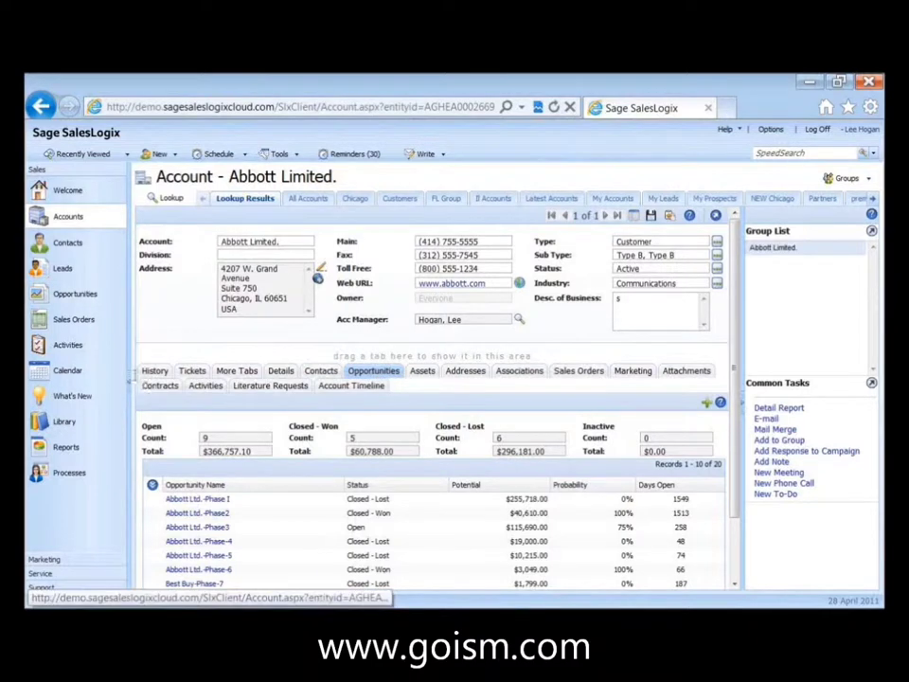
{"action": "left_click", "coordinate": [192, 371]}
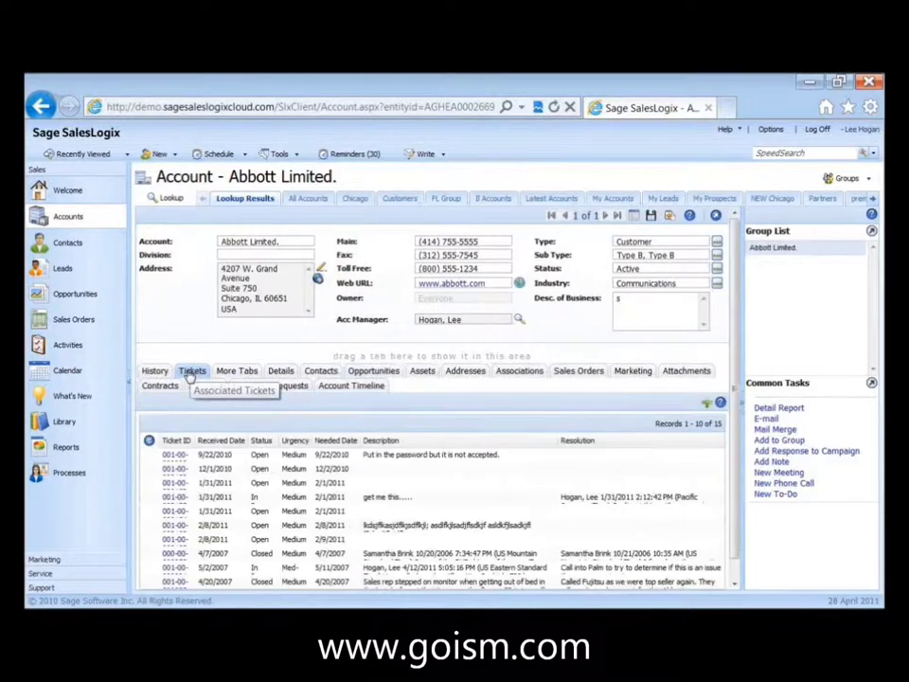
{"action": "left_click_drag", "start_coordinate": [190, 372], "coordinate": [197, 359]}
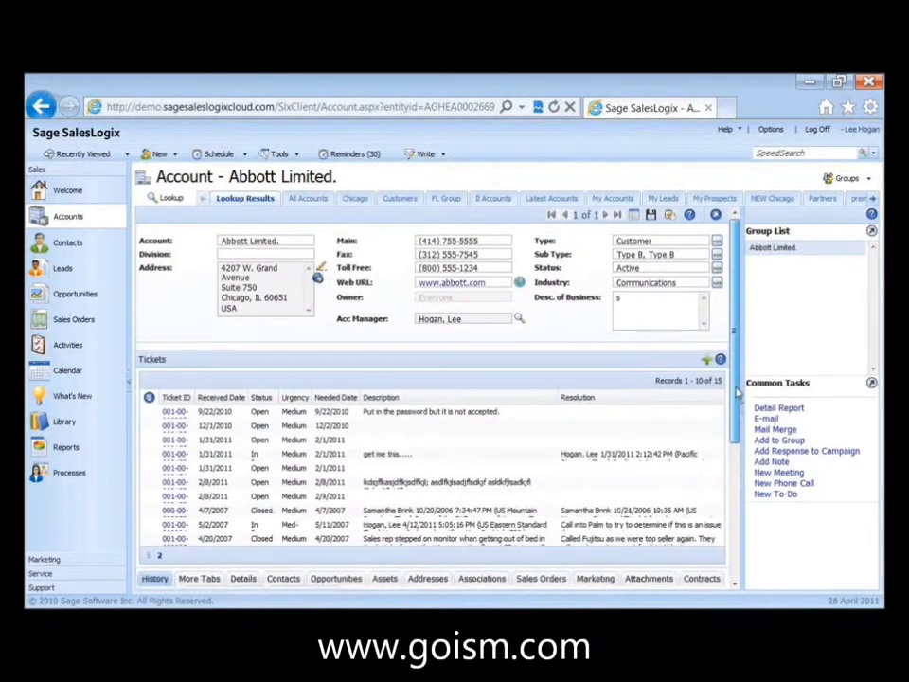
{"action": "scroll", "coordinate": [737, 407], "scroll_direction": "down", "scroll_amount": 3}
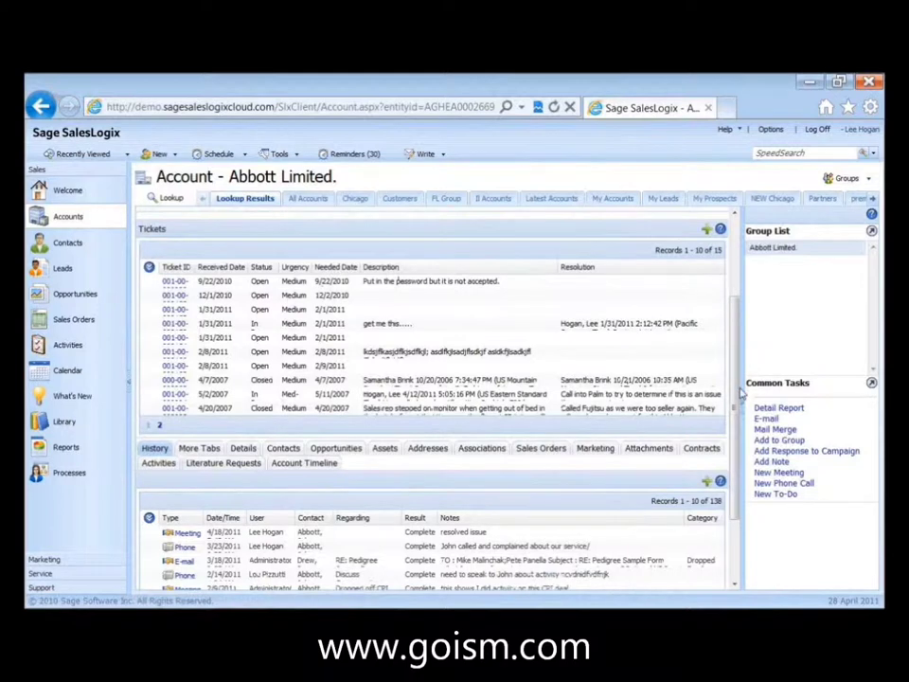
{"action": "left_click_drag", "start_coordinate": [732, 406], "coordinate": [735, 303]}
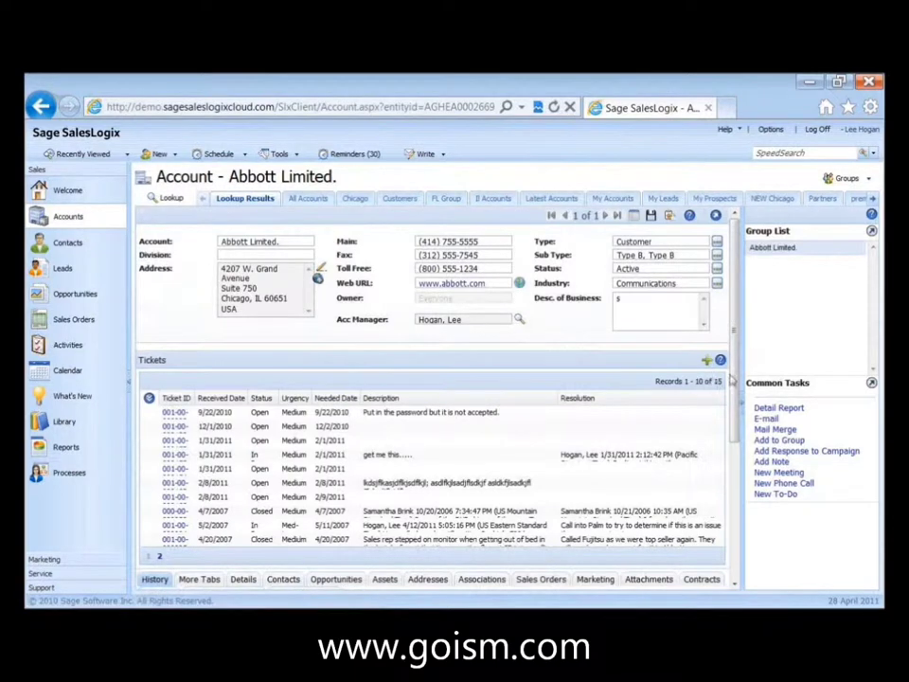
Move the Tickets section back among the account's other tabs and expand the ticket rows to their full text.
{"action": "mouse_move", "coordinate": [424, 358]}
{"action": "left_mouse_down"}
{"action": "mouse_move", "coordinate": [426, 377]}
{"action": "mouse_move", "coordinate": [224, 552]}
{"action": "mouse_move", "coordinate": [224, 579]}
{"action": "mouse_move", "coordinate": [192, 567]}
{"action": "mouse_move", "coordinate": [210, 514]}
{"action": "mouse_move", "coordinate": [381, 404]}
{"action": "left_mouse_up"}
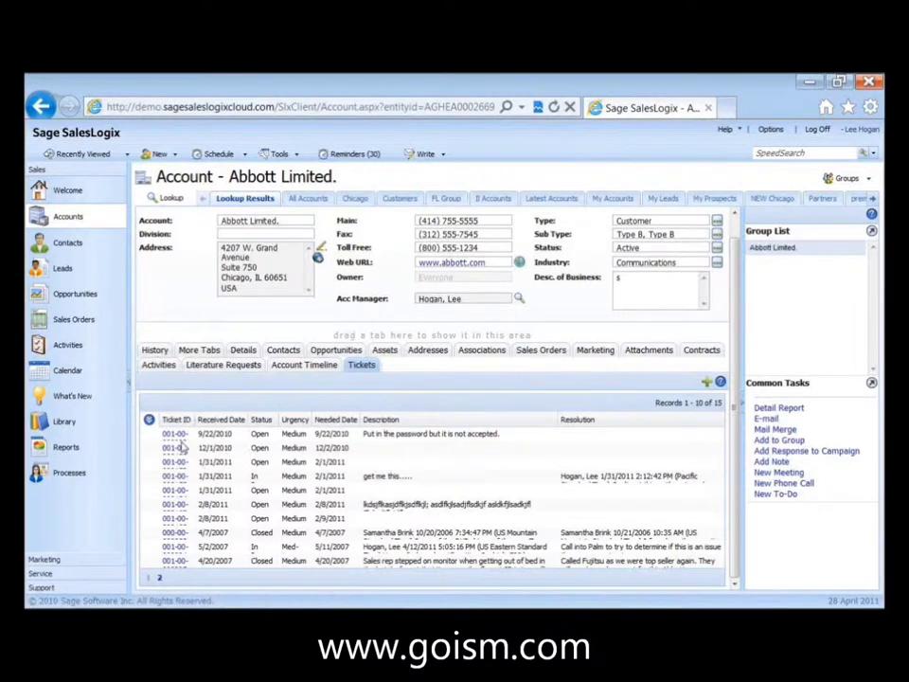
{"action": "left_click", "coordinate": [149, 420]}
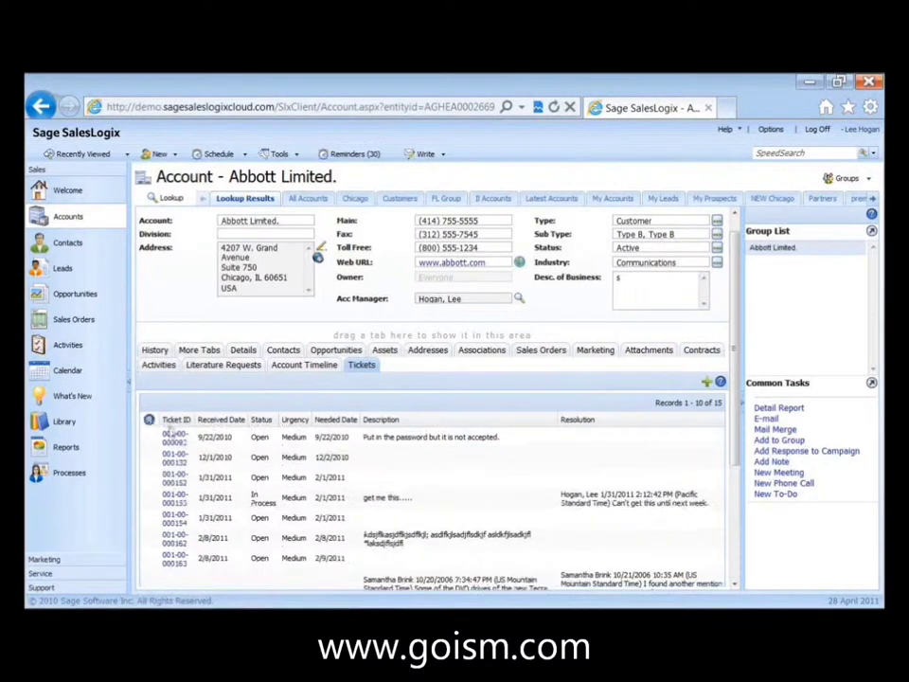
Return to the Welcome page, show the Activity dashboard and dismiss the Group List Settings dialog.
{"action": "left_click", "coordinate": [65, 193]}
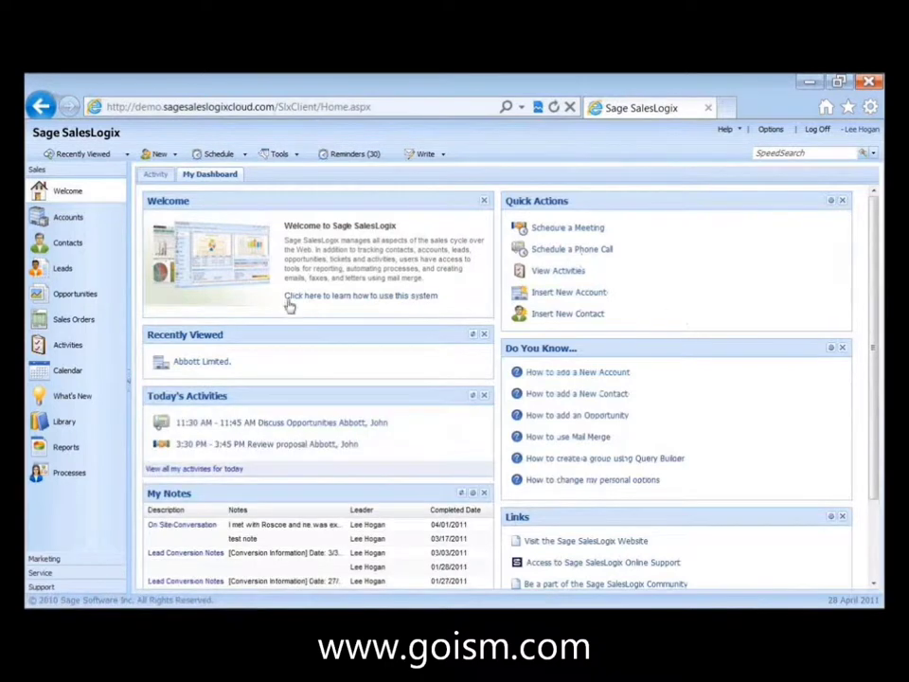
{"action": "left_click", "coordinate": [157, 177]}
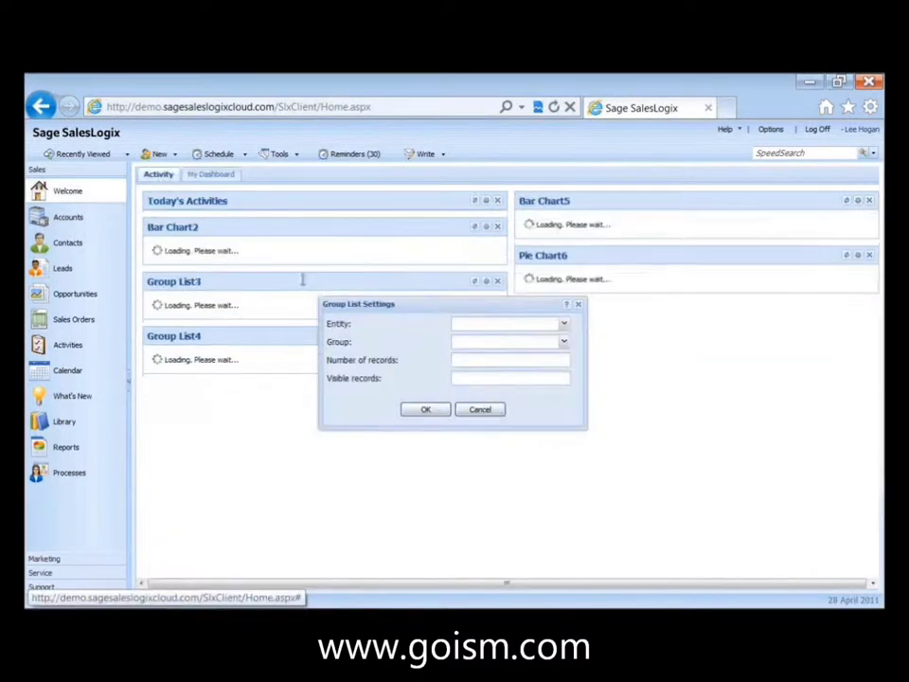
{"action": "left_click", "coordinate": [482, 411]}
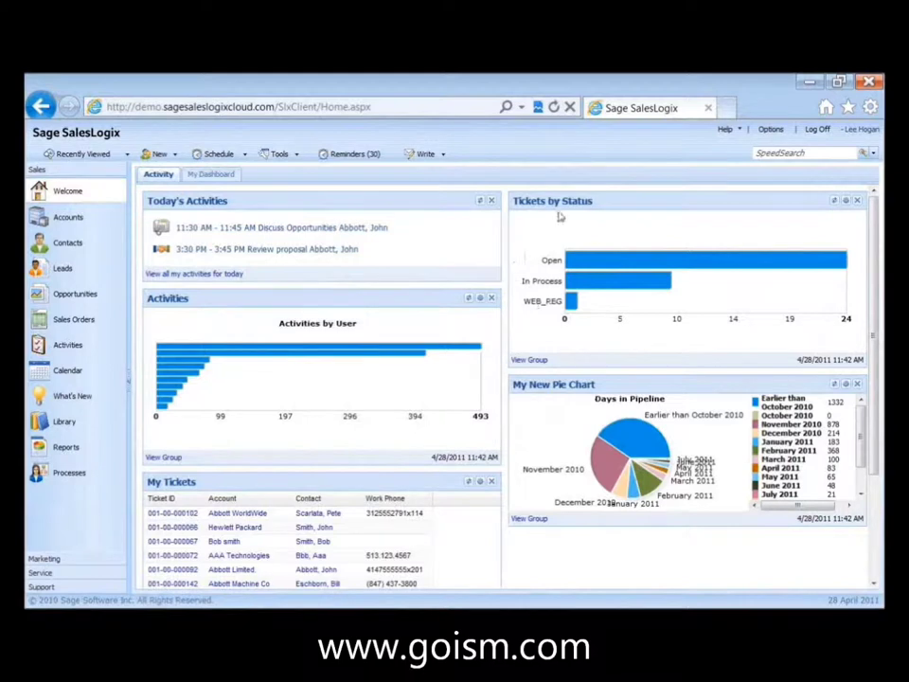
Inspect the bars of the Tickets by Status chart and open the ticket group behind it.
{"action": "mouse_move", "coordinate": [599, 262]}
{"action": "mouse_move", "coordinate": [573, 310]}
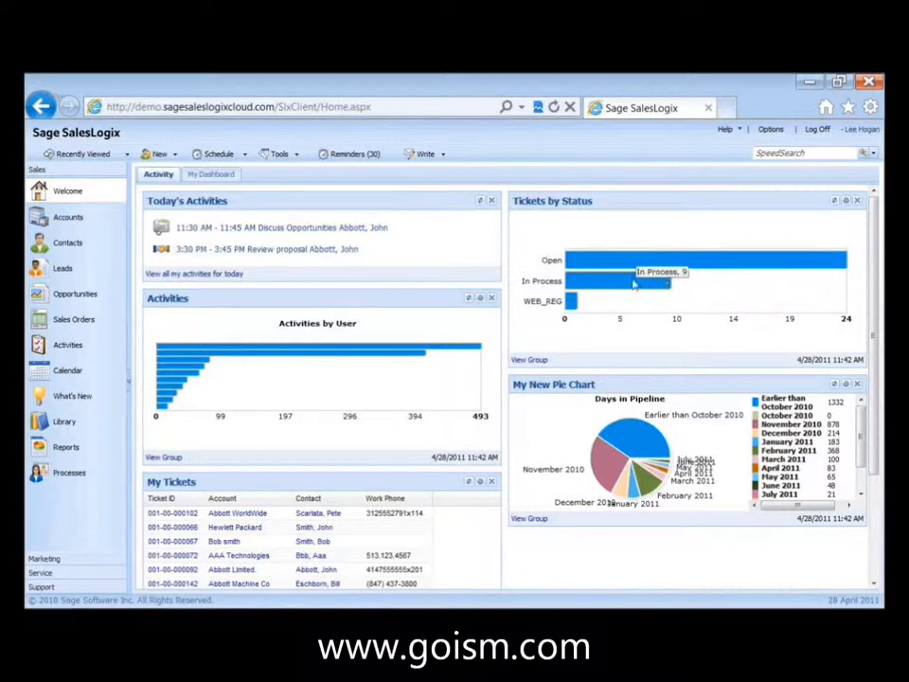
{"action": "mouse_move", "coordinate": [662, 243]}
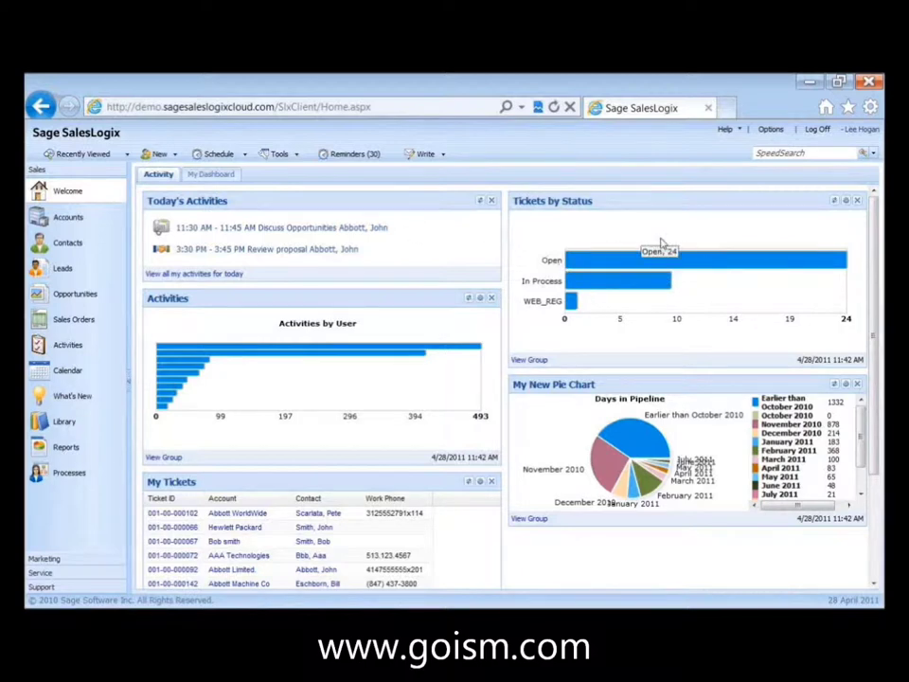
{"action": "left_click", "coordinate": [537, 364]}
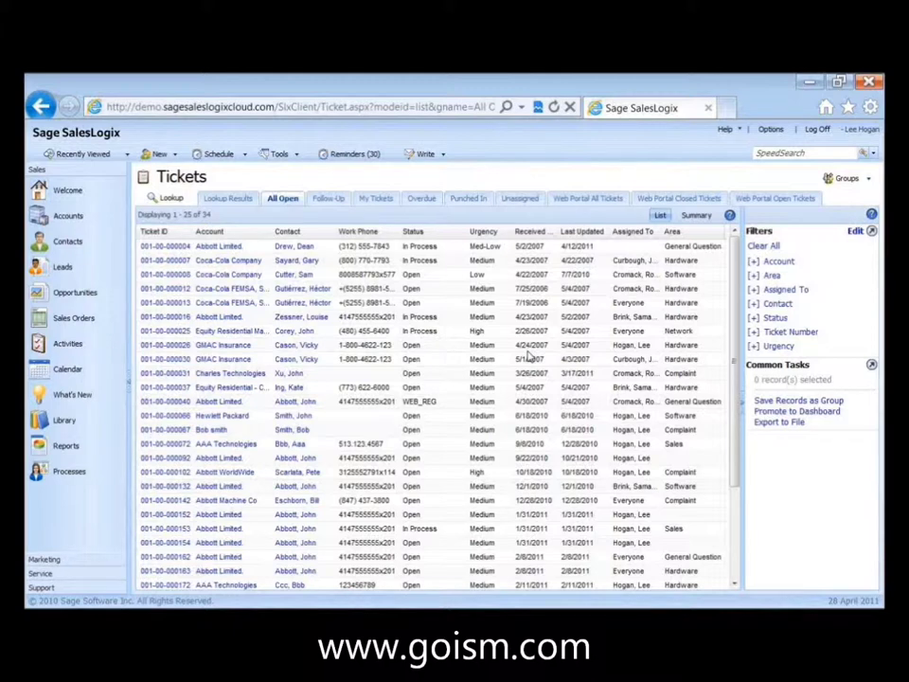
Add a new account group and name it Western Customers.
{"action": "left_click", "coordinate": [42, 217]}
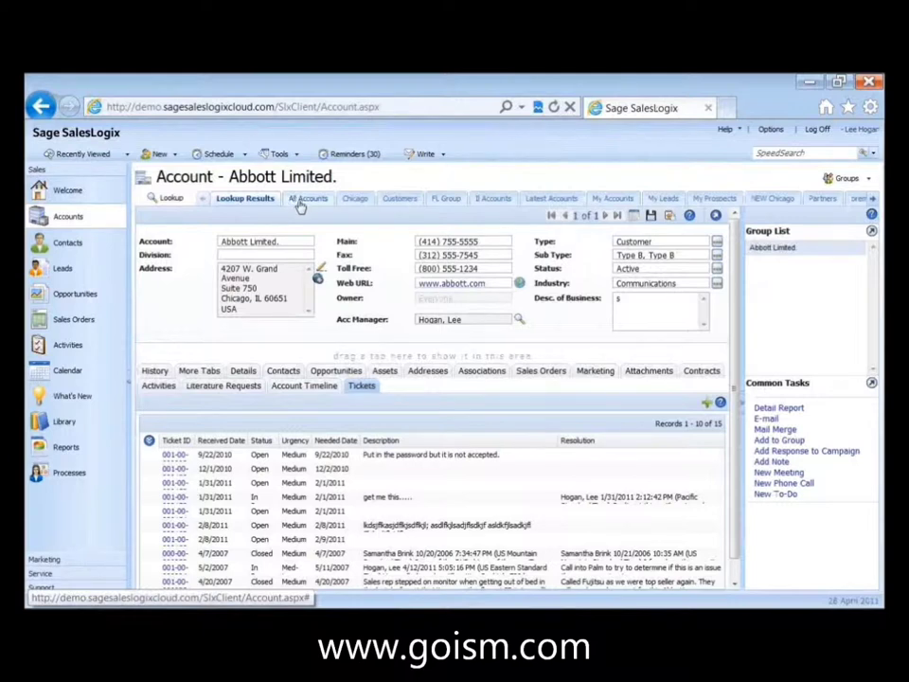
{"action": "right_click", "coordinate": [300, 205]}
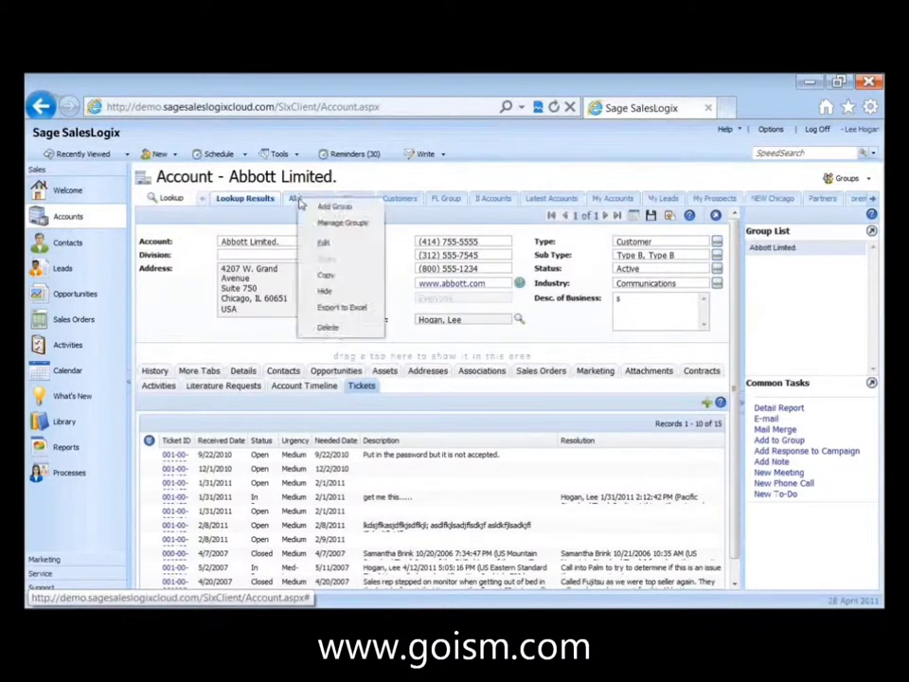
{"action": "left_click", "coordinate": [363, 207]}
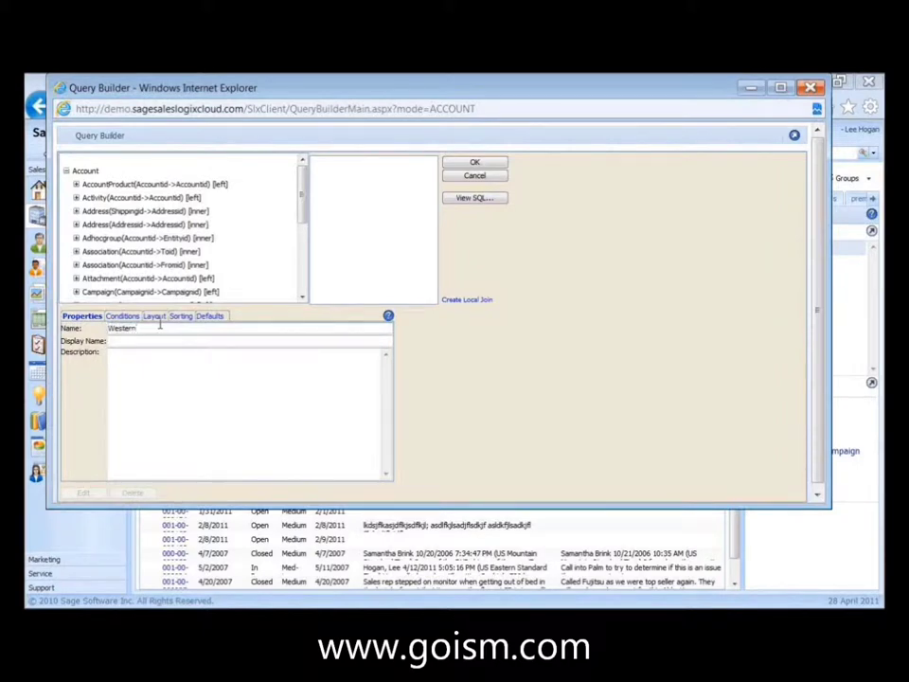
{"action": "type", "text": "tomers"}
In the group's conditions, list the fields of the Address table joined by Addressid.
{"action": "left_click", "coordinate": [122, 318]}
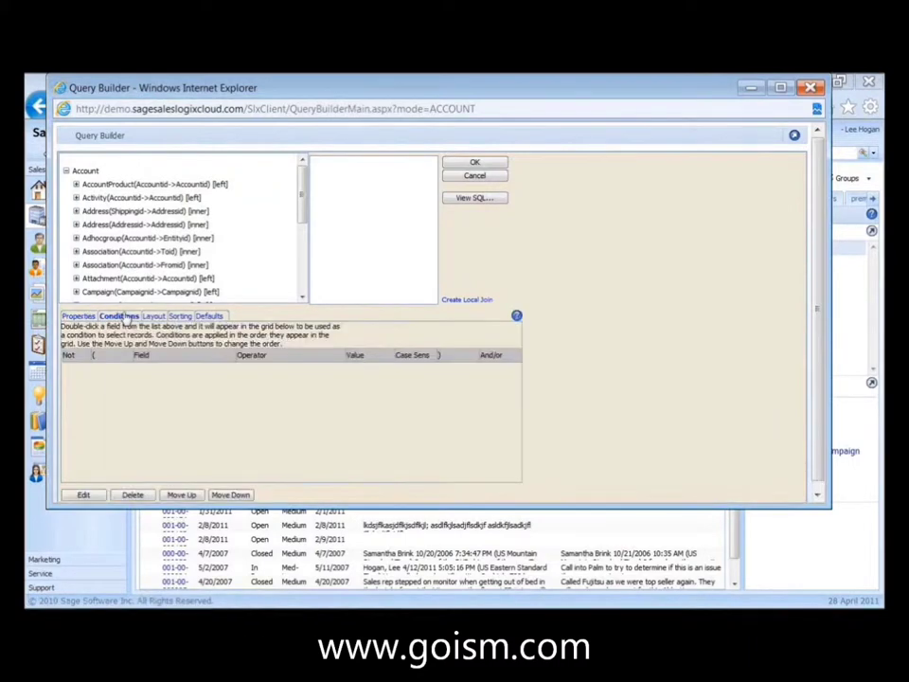
{"action": "left_click", "coordinate": [77, 212]}
{"action": "left_click", "coordinate": [76, 212]}
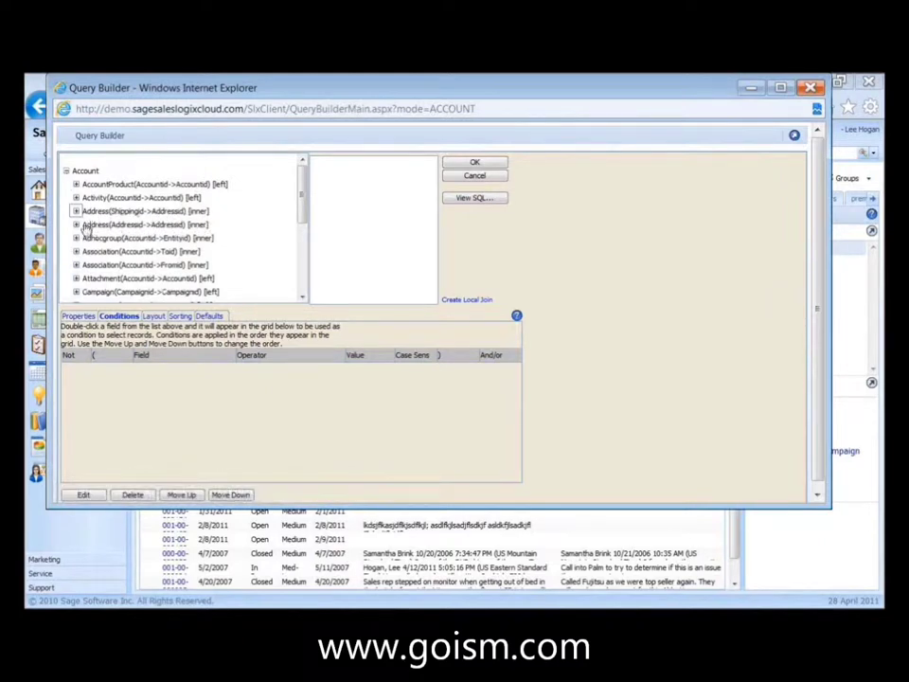
{"action": "left_click", "coordinate": [95, 225]}
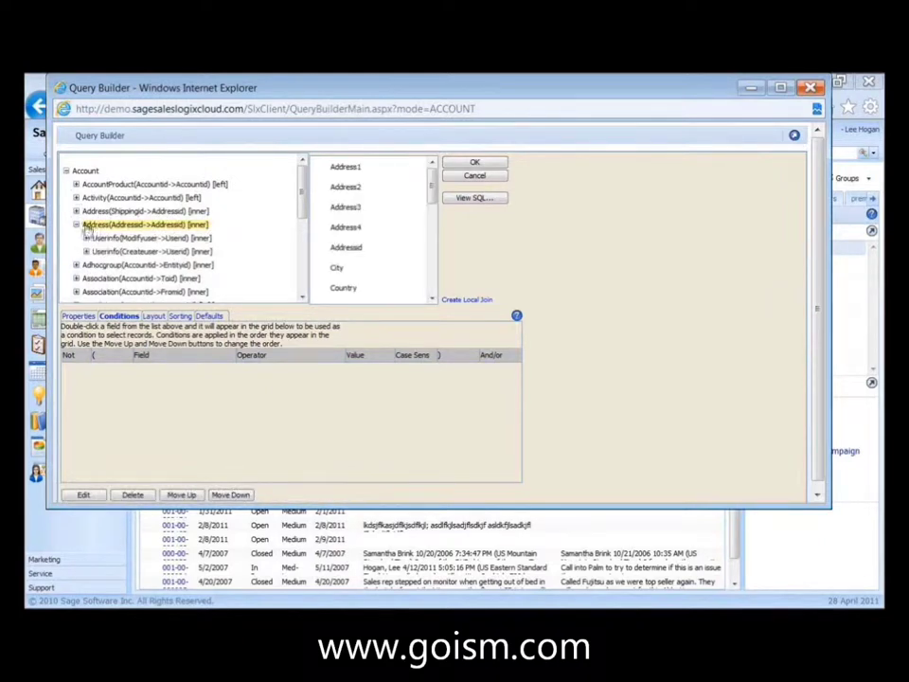
{"action": "left_click", "coordinate": [339, 163]}
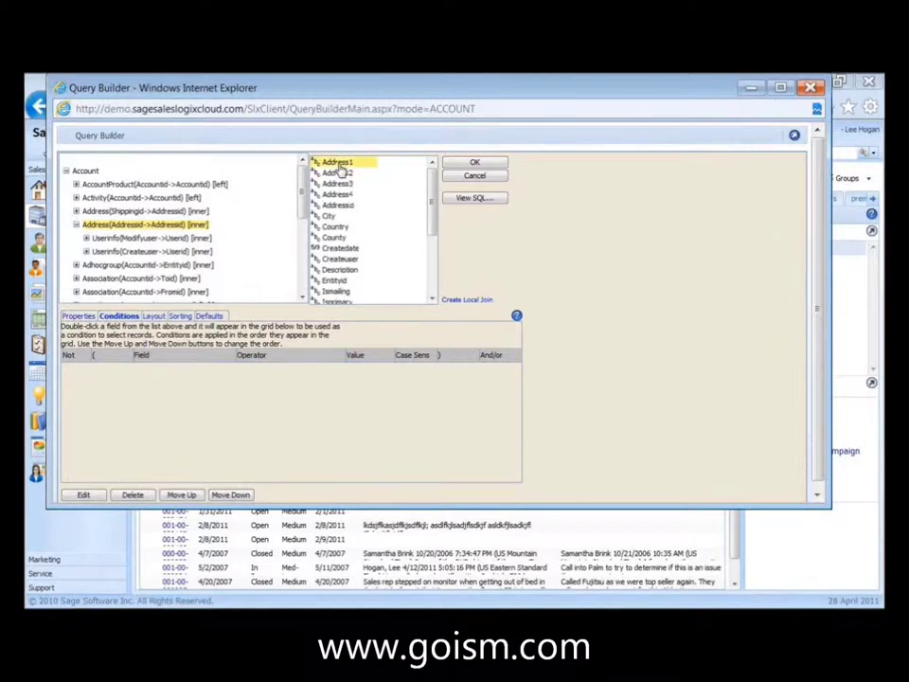
{"action": "left_click_drag", "start_coordinate": [339, 167], "coordinate": [378, 270]}
{"action": "left_click", "coordinate": [456, 323]}
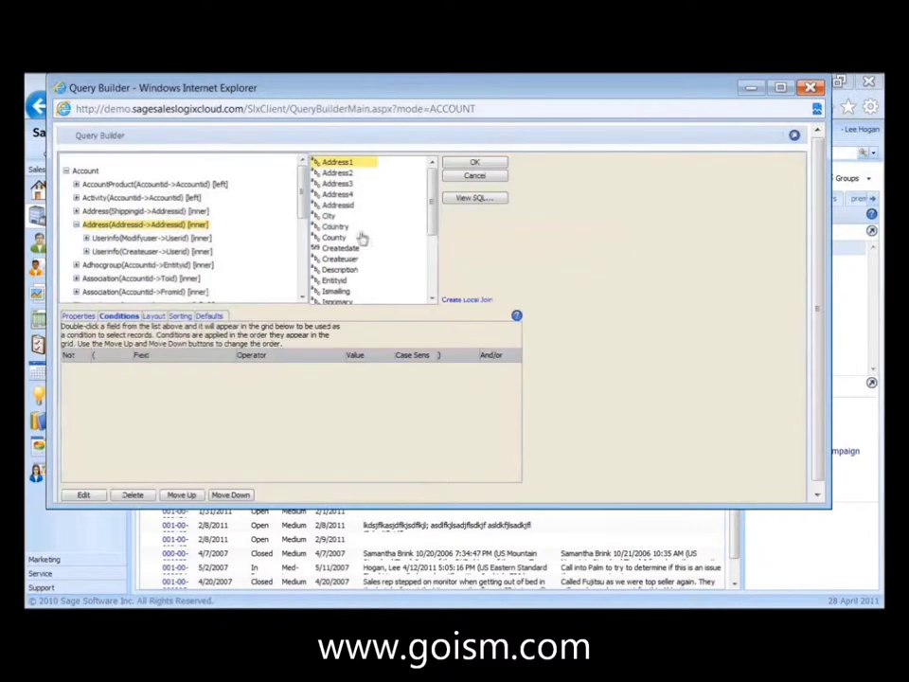
Add a condition requiring the Address State field to equal WA.
{"action": "scroll", "coordinate": [327, 227], "scroll_direction": "down", "scroll_amount": 4}
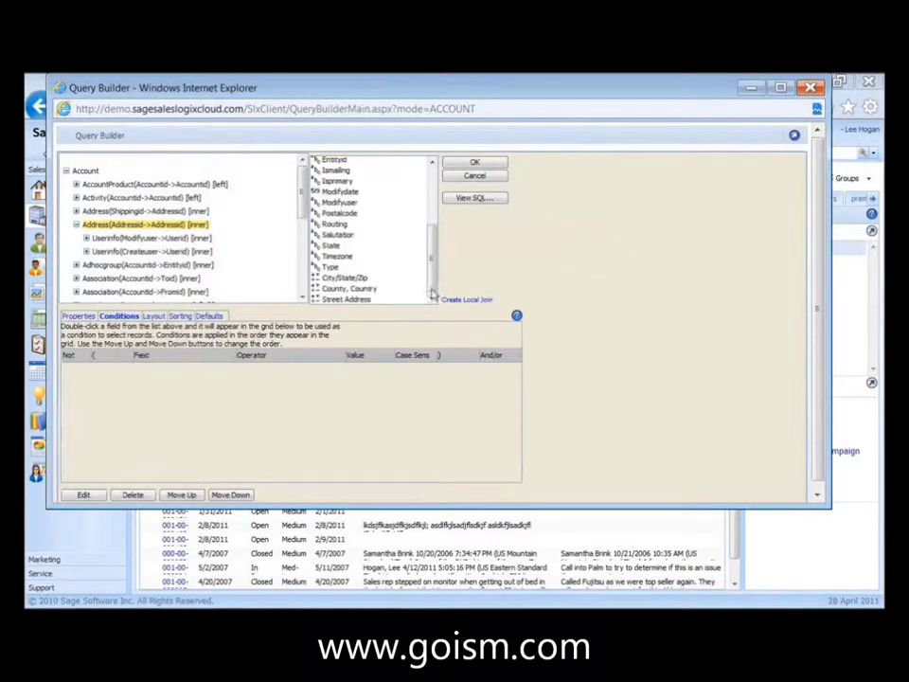
{"action": "left_click_drag", "start_coordinate": [320, 250], "coordinate": [208, 387]}
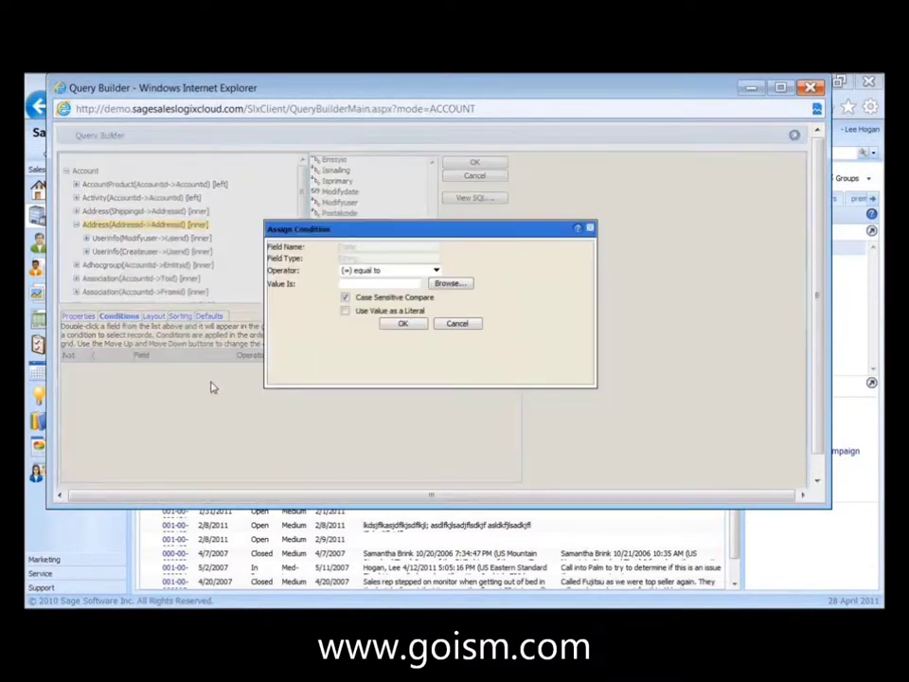
{"action": "left_click", "coordinate": [388, 283]}
{"action": "type", "text": "WA"}
{"action": "left_click", "coordinate": [402, 324]}
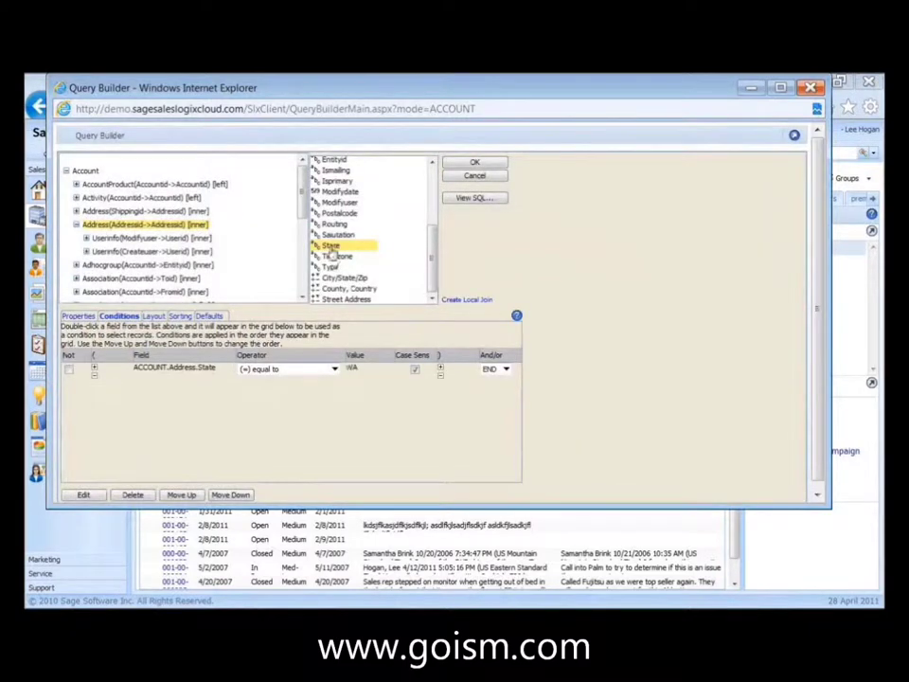
Add a second State condition with the value equal to OR.
{"action": "left_click_drag", "start_coordinate": [331, 253], "coordinate": [186, 408]}
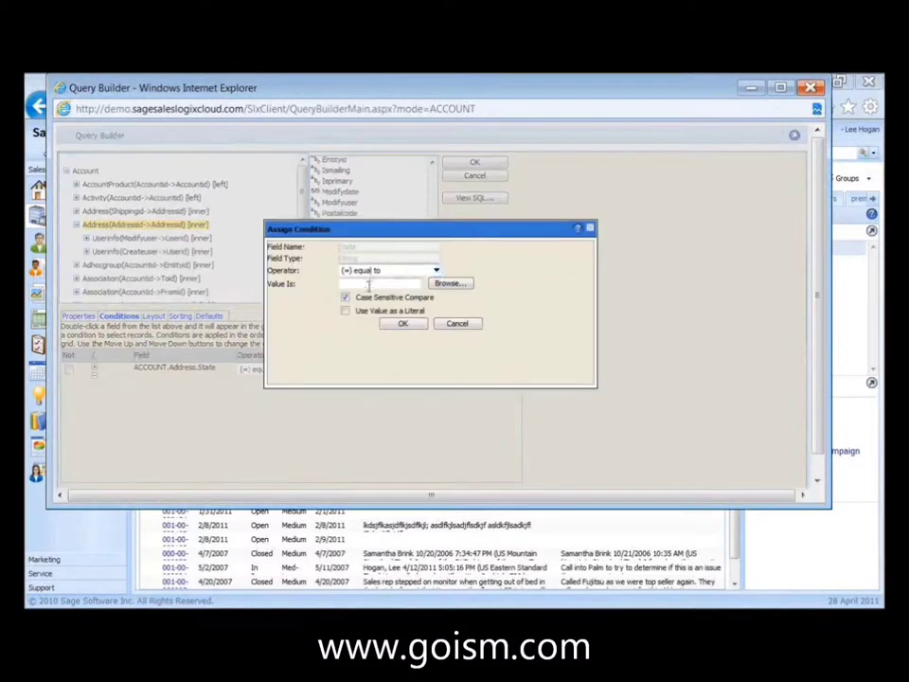
{"action": "left_click", "coordinate": [370, 284]}
{"action": "left_click", "coordinate": [398, 324]}
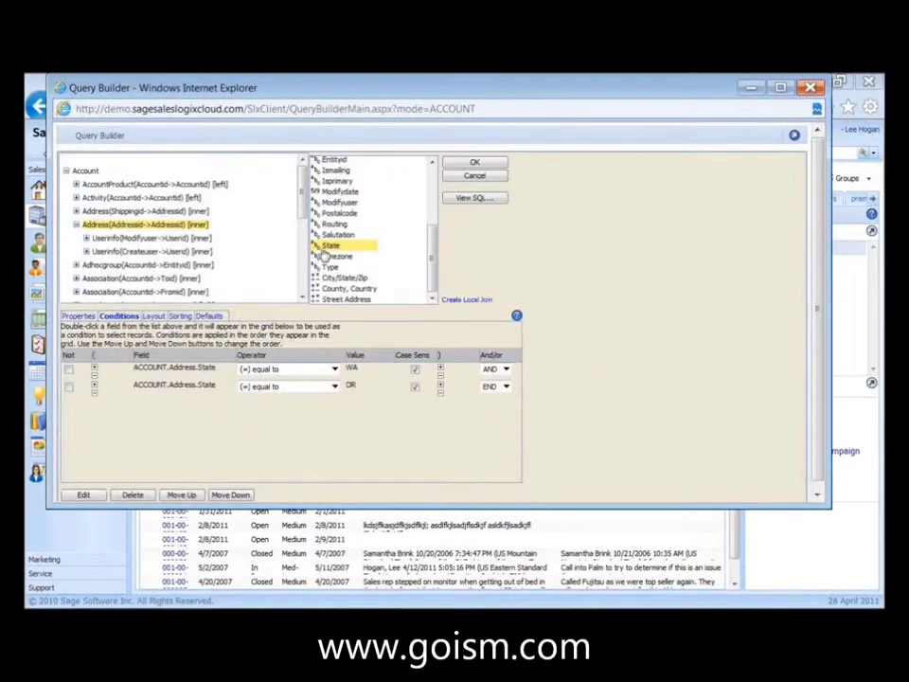
Add a third State condition with the value equal to CA.
{"action": "left_click_drag", "start_coordinate": [331, 246], "coordinate": [185, 431]}
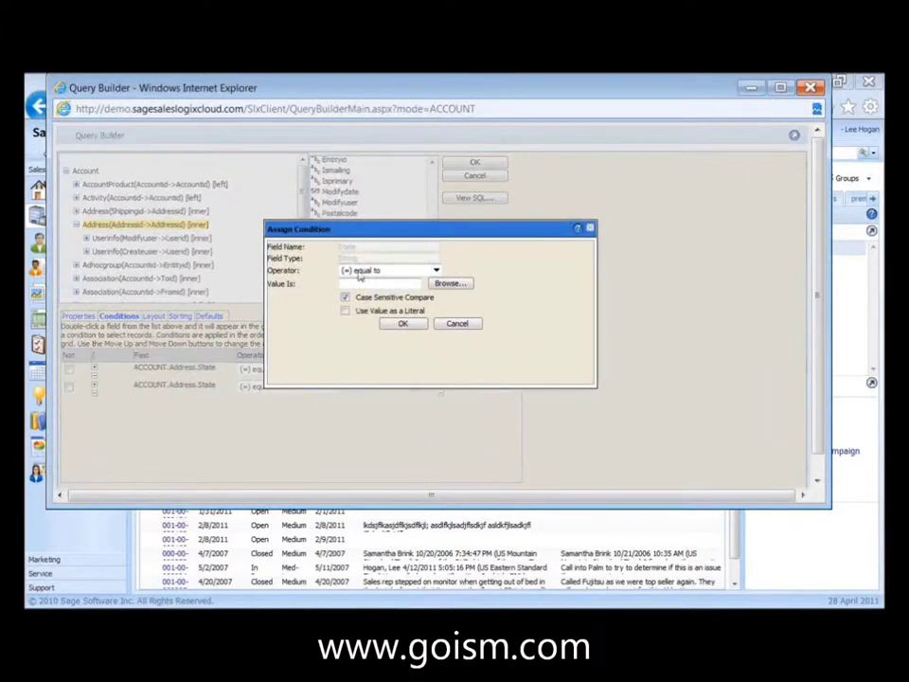
{"action": "left_click_drag", "start_coordinate": [360, 228], "coordinate": [492, 204]}
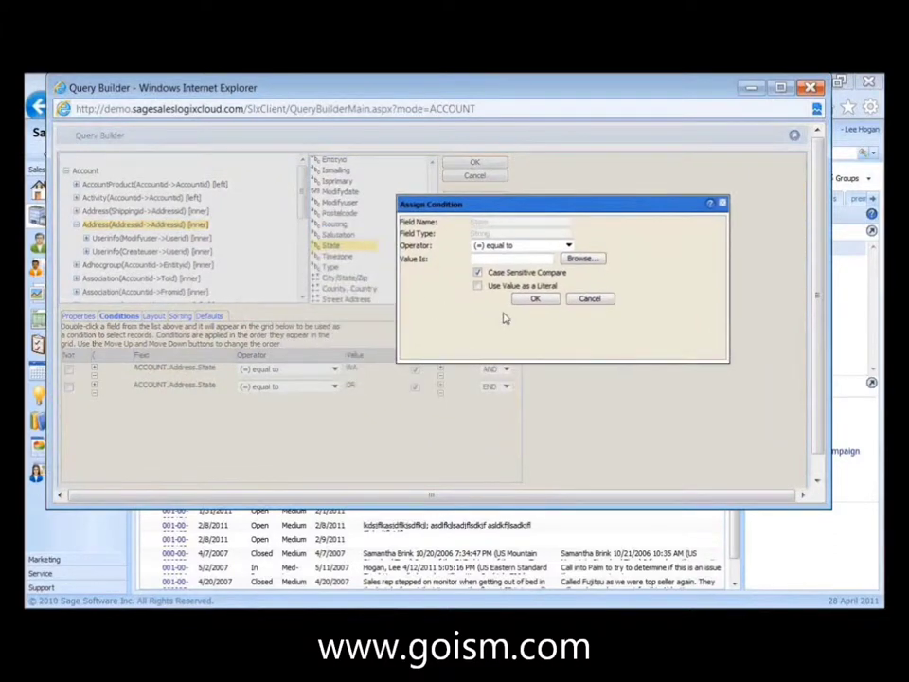
{"action": "type", "text": "A"}
{"action": "left_click", "coordinate": [531, 299]}
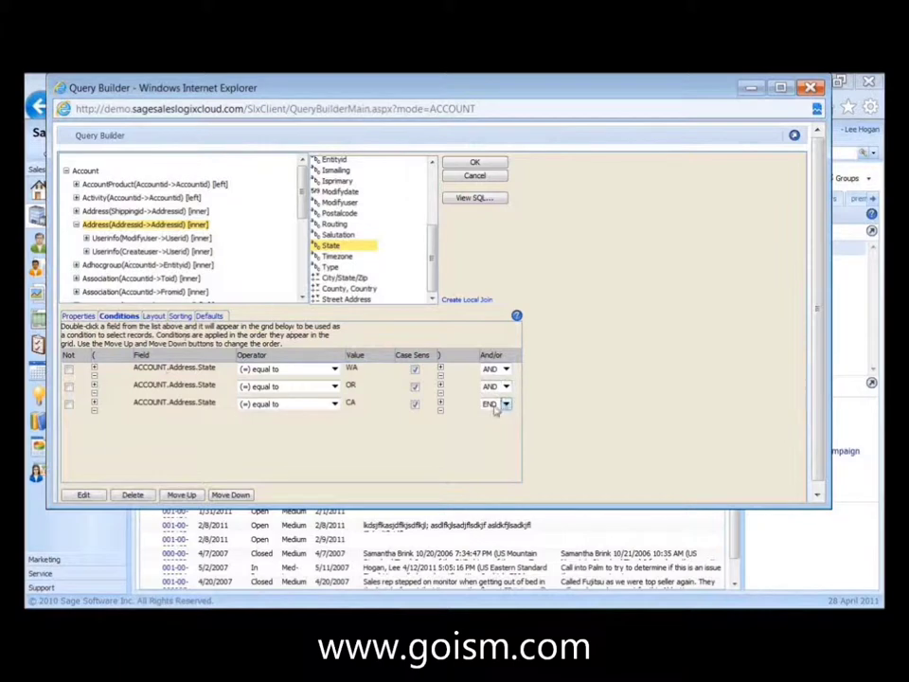
Set the And/or operator of the WA and OR conditions to OR, and open the group's layout settings.
{"action": "left_click", "coordinate": [506, 368]}
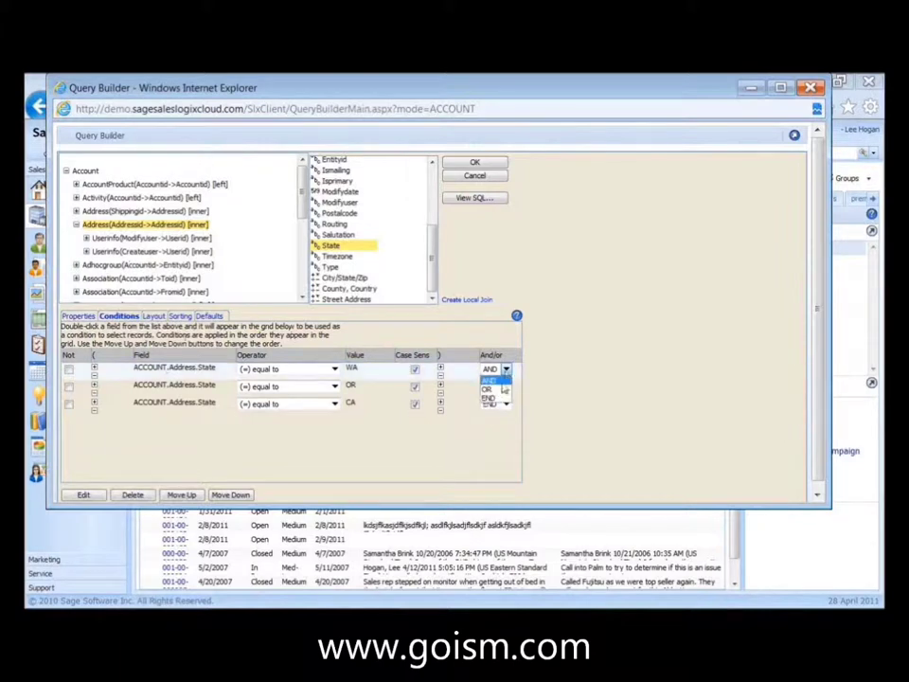
{"action": "left_click", "coordinate": [489, 389]}
{"action": "left_click", "coordinate": [506, 386]}
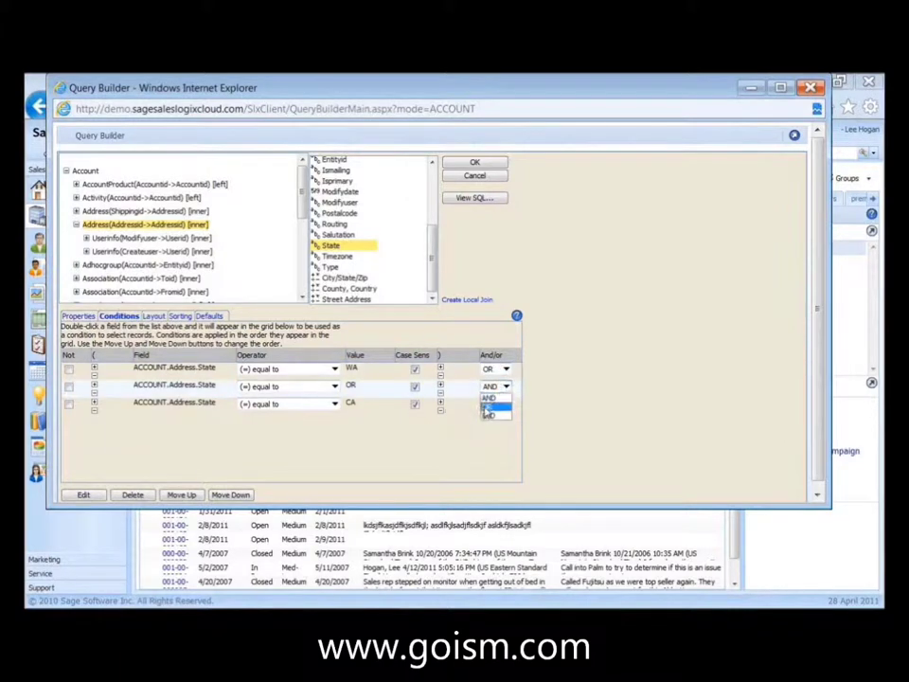
{"action": "left_click", "coordinate": [491, 410]}
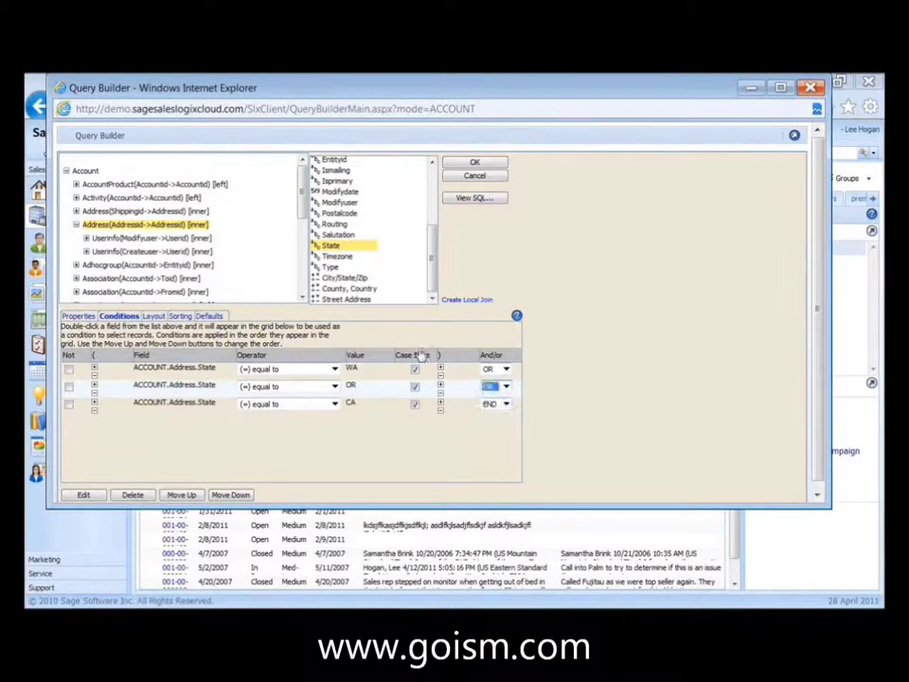
{"action": "left_click", "coordinate": [154, 316]}
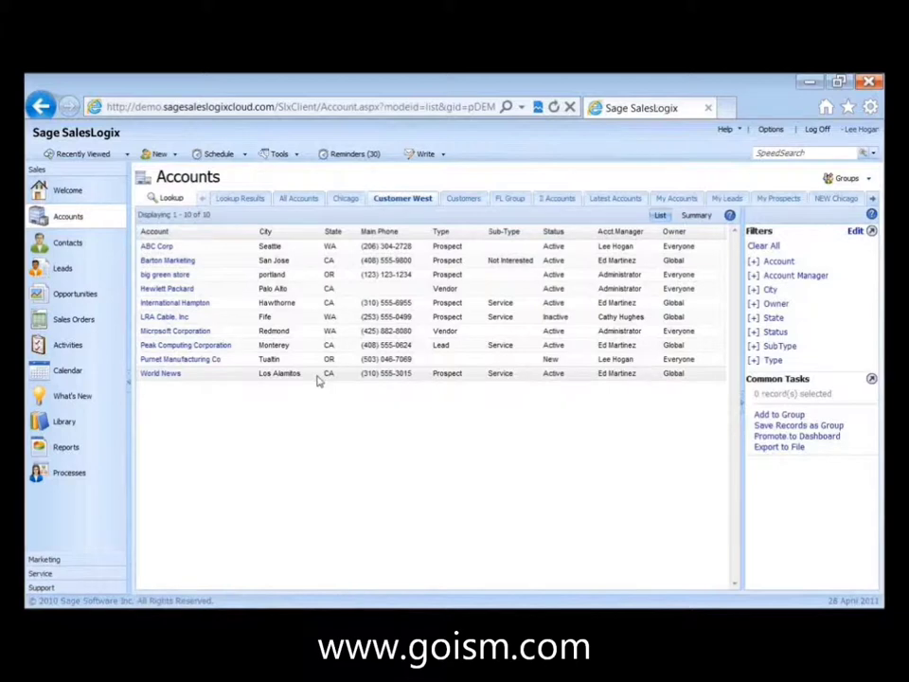
Return to the Welcome page, dismissing the Group List settings, and add new Pie Chart content to the Activity dashboard.
{"action": "left_click", "coordinate": [69, 193]}
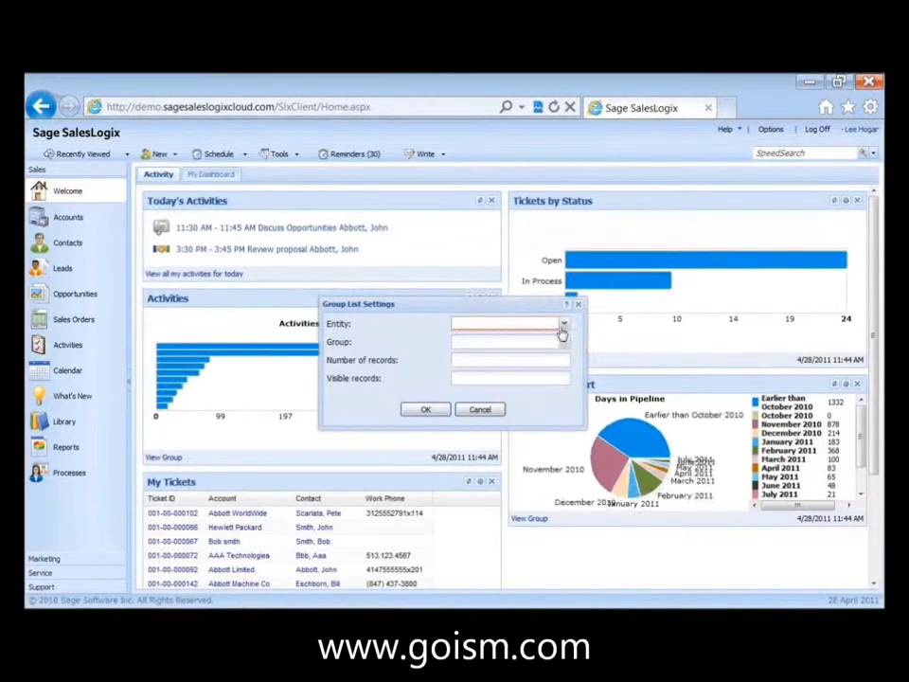
{"action": "left_click", "coordinate": [579, 305]}
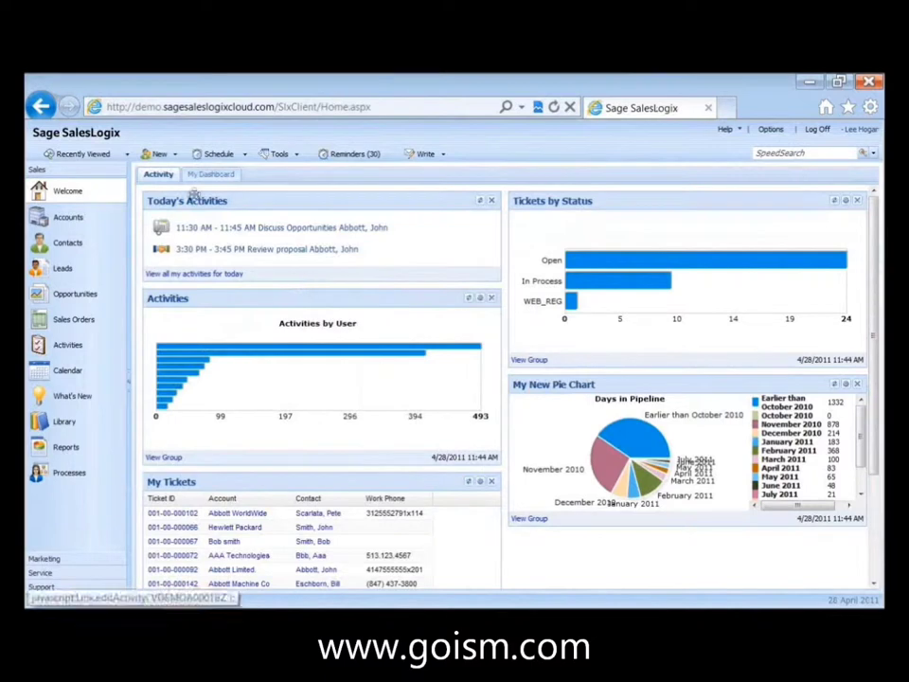
{"action": "right_click", "coordinate": [159, 175]}
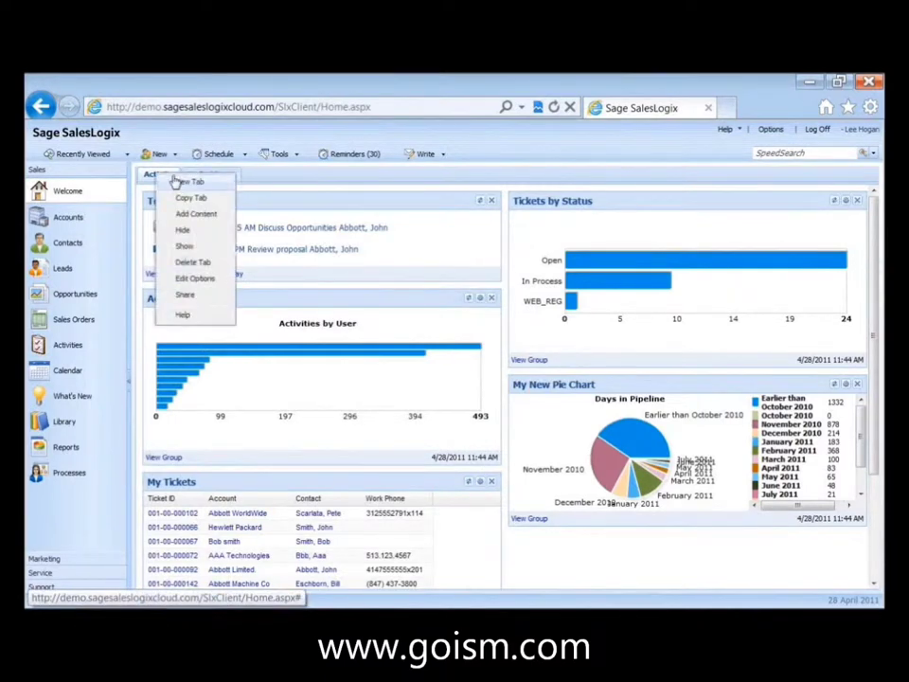
{"action": "left_click", "coordinate": [207, 221]}
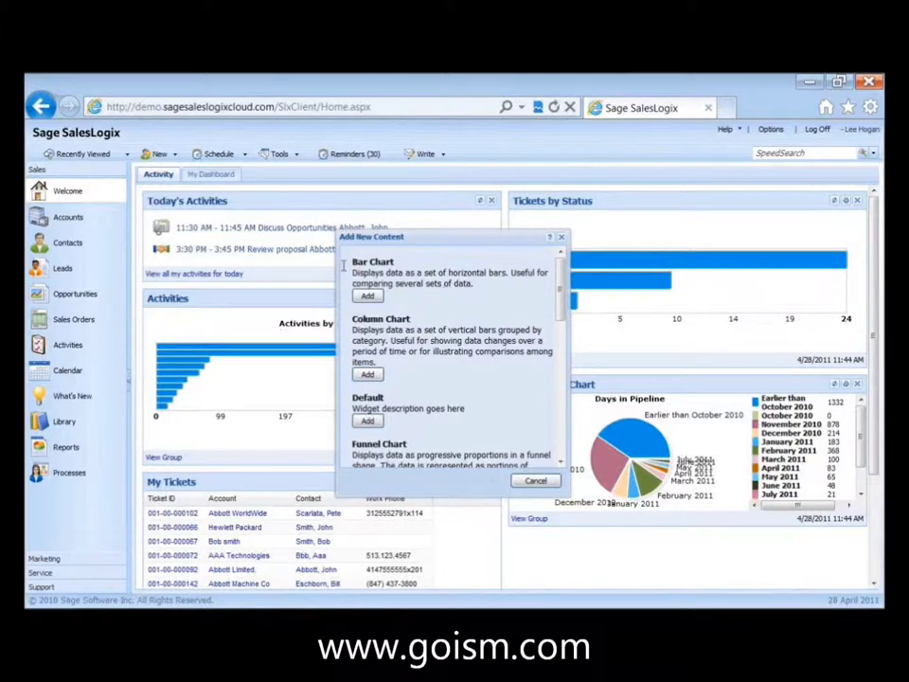
{"action": "left_click_drag", "start_coordinate": [559, 302], "coordinate": [560, 370]}
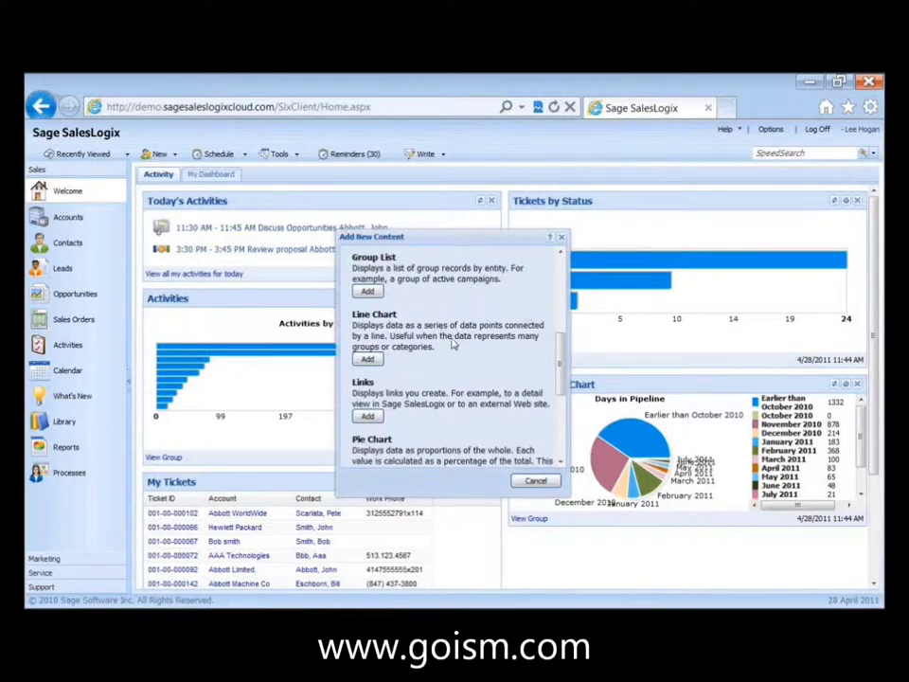
{"action": "left_click_drag", "start_coordinate": [560, 368], "coordinate": [563, 431]}
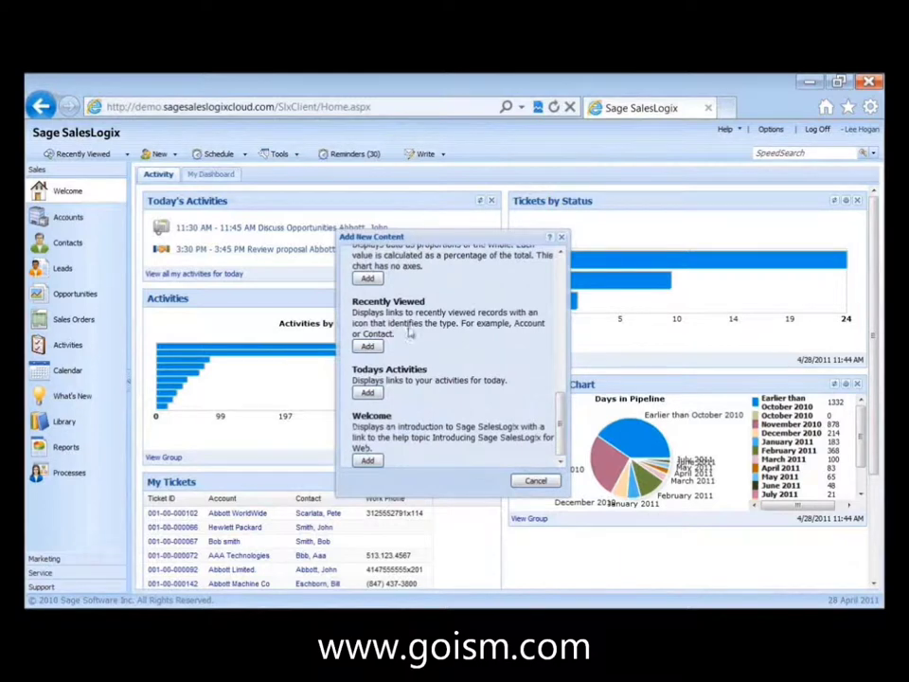
{"action": "left_click_drag", "start_coordinate": [562, 426], "coordinate": [560, 388]}
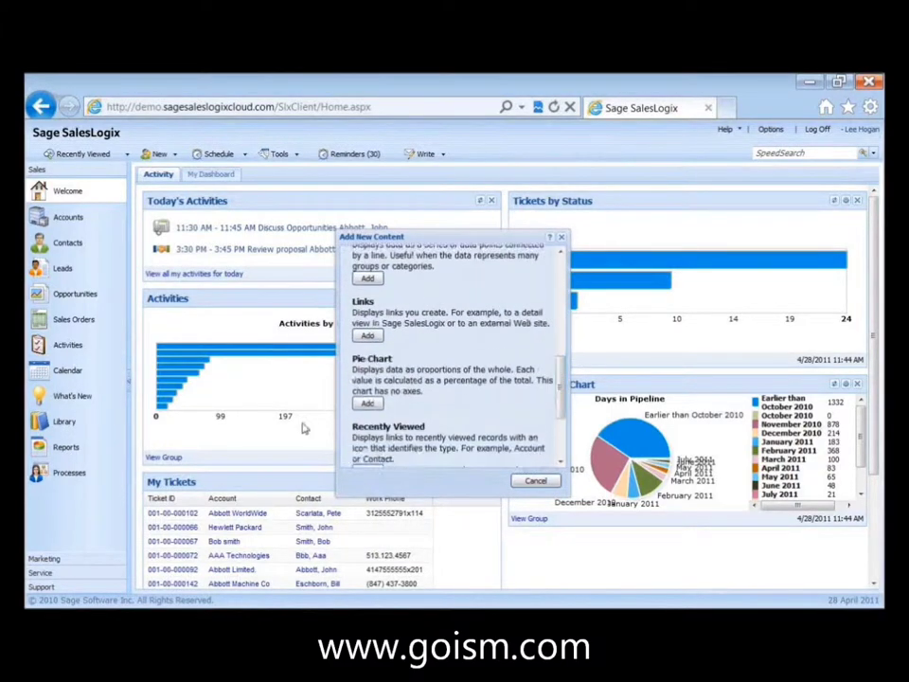
{"action": "left_click", "coordinate": [377, 405]}
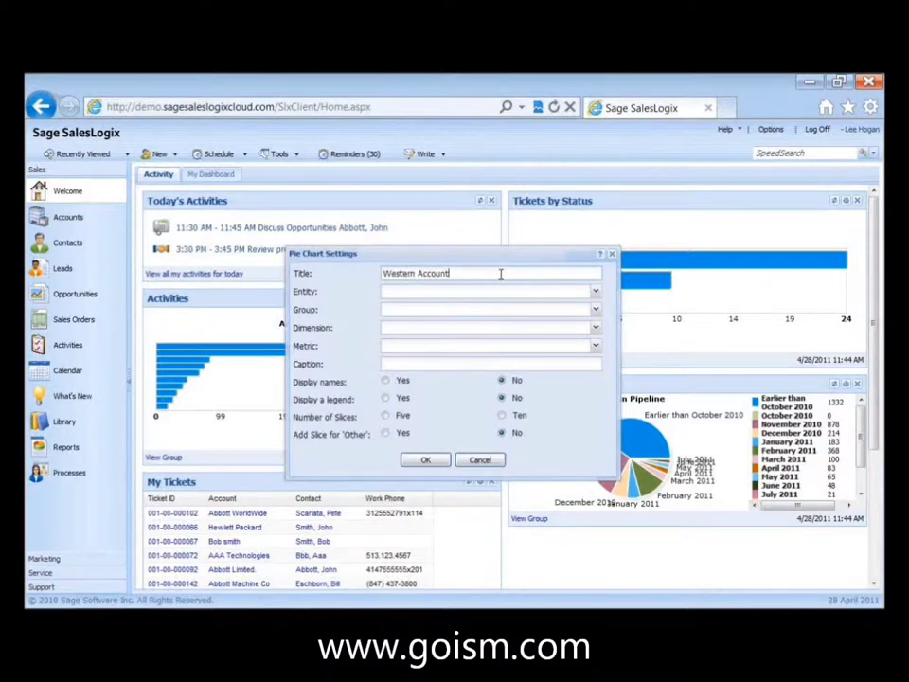
Title the pie chart Western Accounts and base it on the Account entity's Customer West group.
{"action": "left_click", "coordinate": [596, 294]}
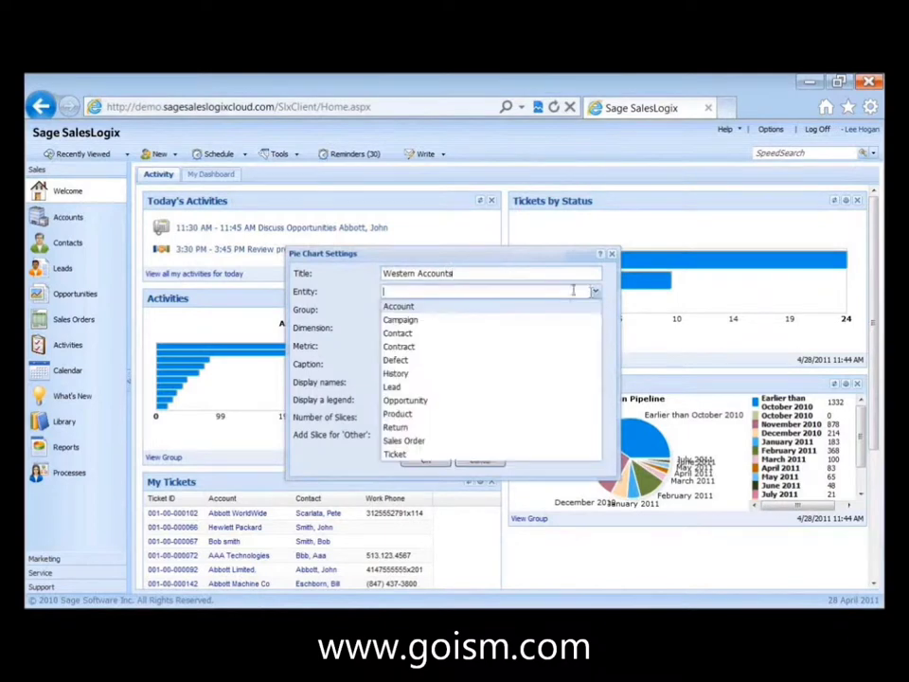
{"action": "left_click", "coordinate": [403, 307]}
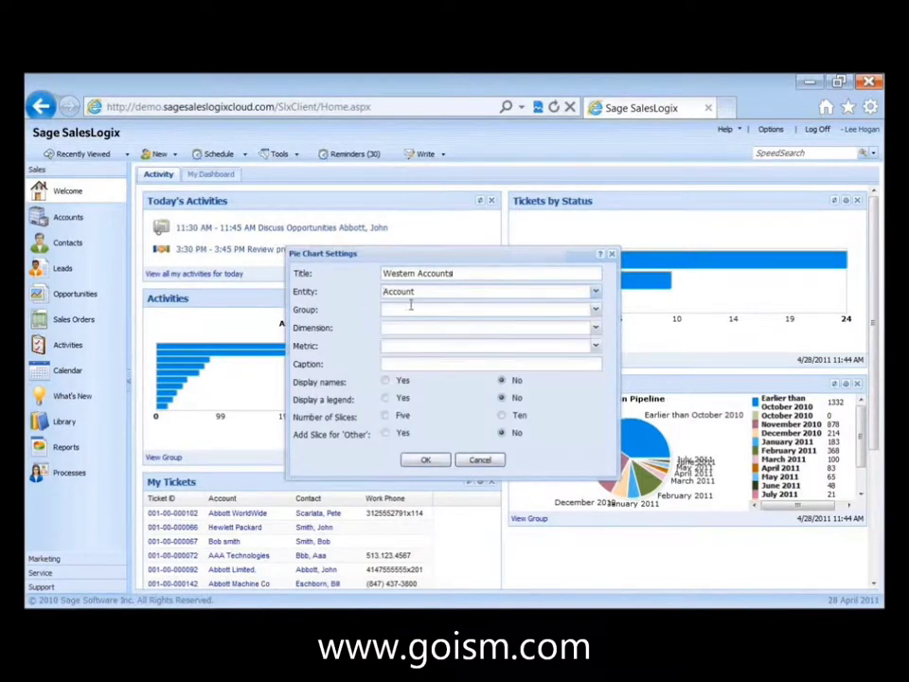
{"action": "left_click", "coordinate": [595, 309]}
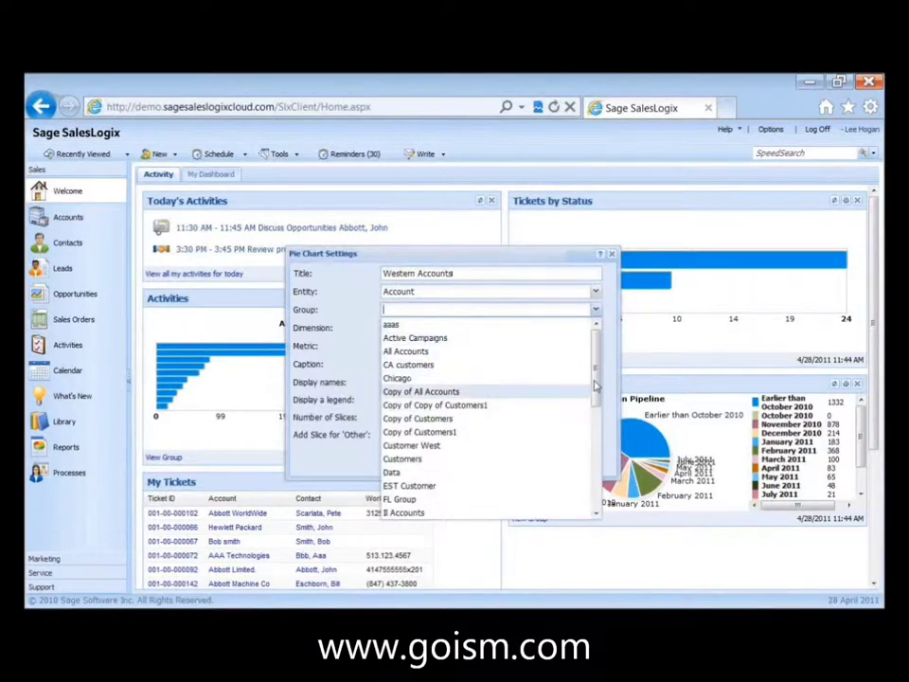
{"action": "left_click_drag", "start_coordinate": [598, 383], "coordinate": [595, 483]}
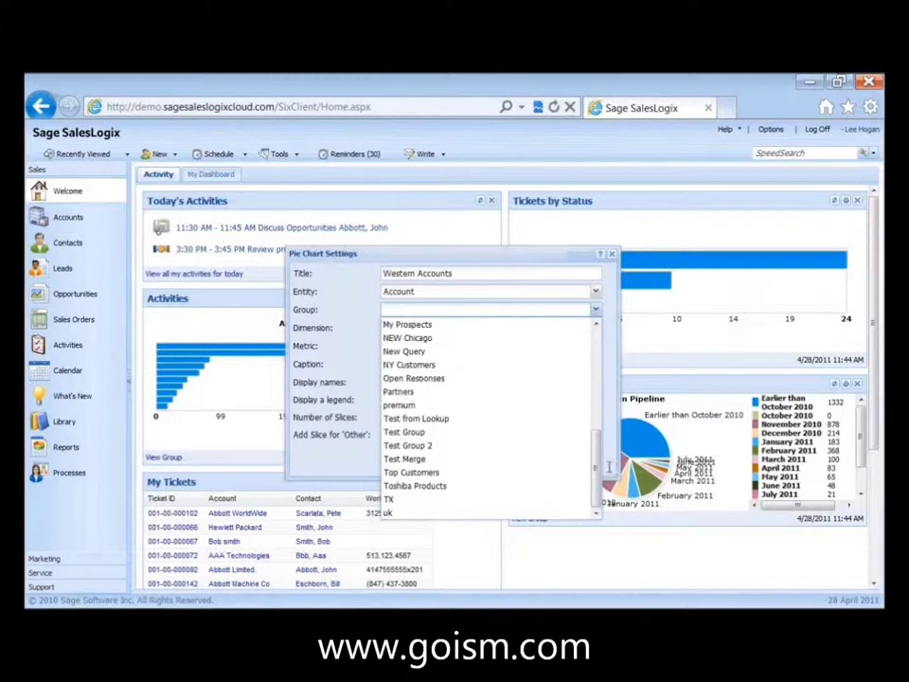
{"action": "scroll", "coordinate": [449, 341], "scroll_direction": "up", "scroll_amount": 5}
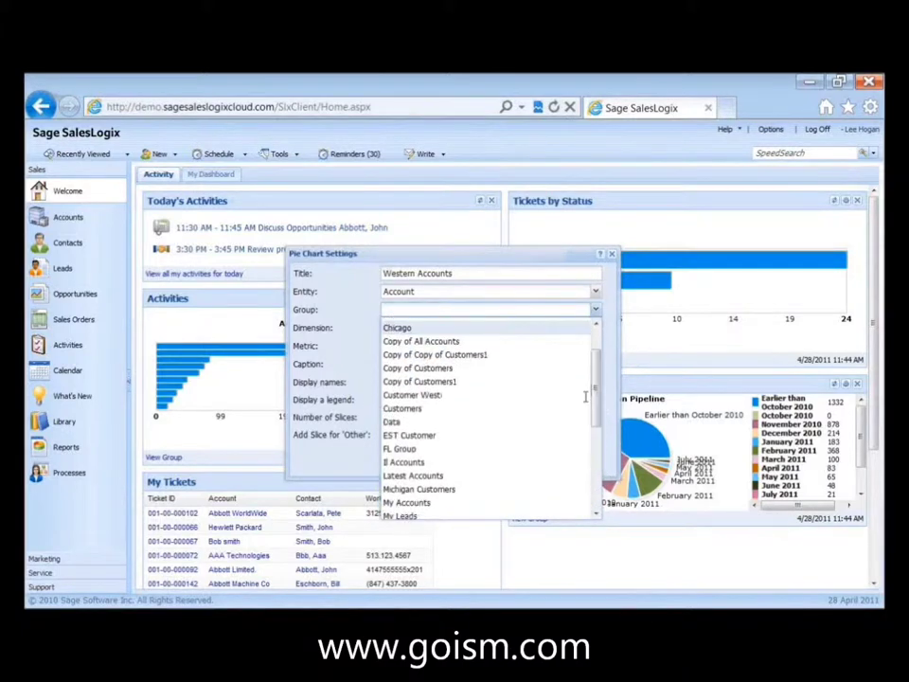
{"action": "left_click", "coordinate": [425, 397]}
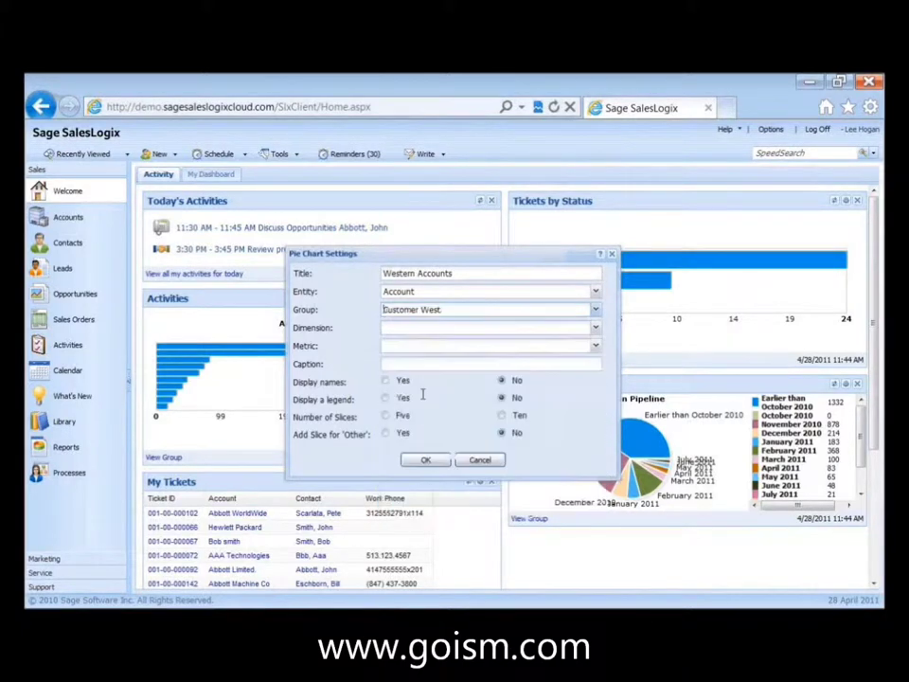
Set the pie chart's dimension to State and its metric to Count Accounts.
{"action": "left_click", "coordinate": [594, 328]}
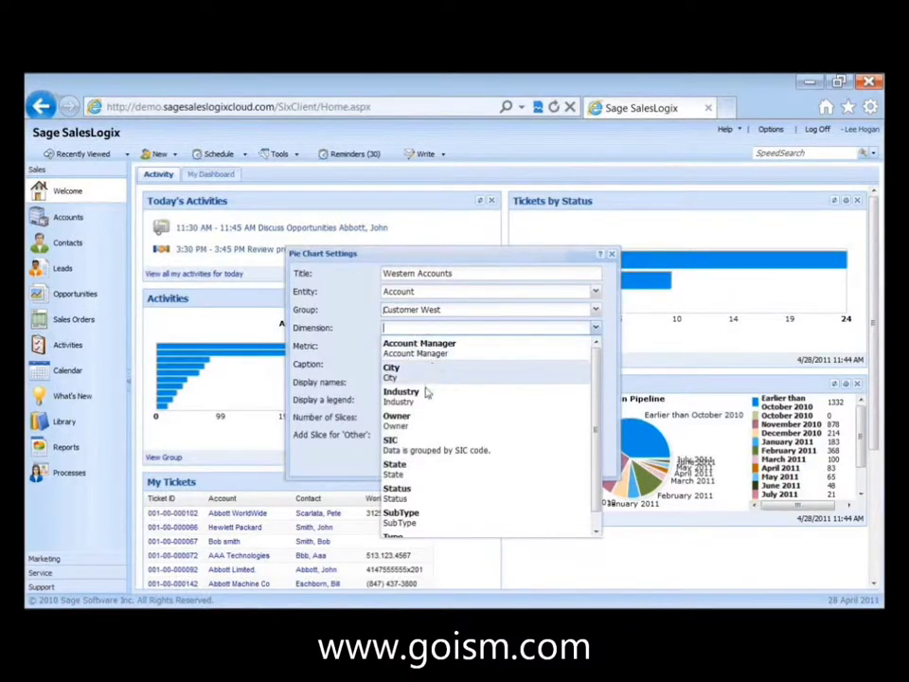
{"action": "left_click", "coordinate": [414, 471]}
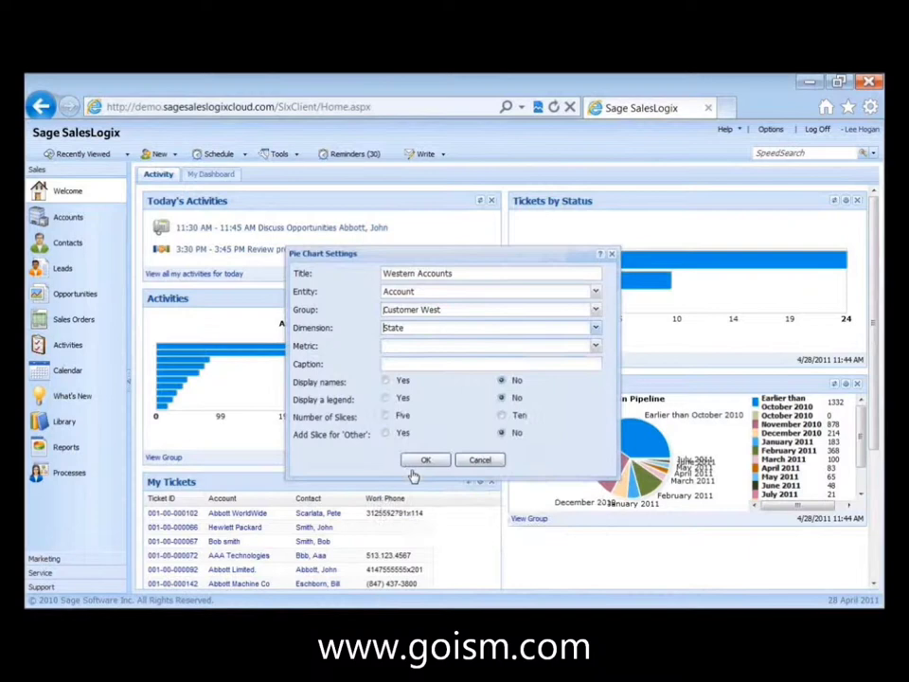
{"action": "left_click", "coordinate": [596, 347]}
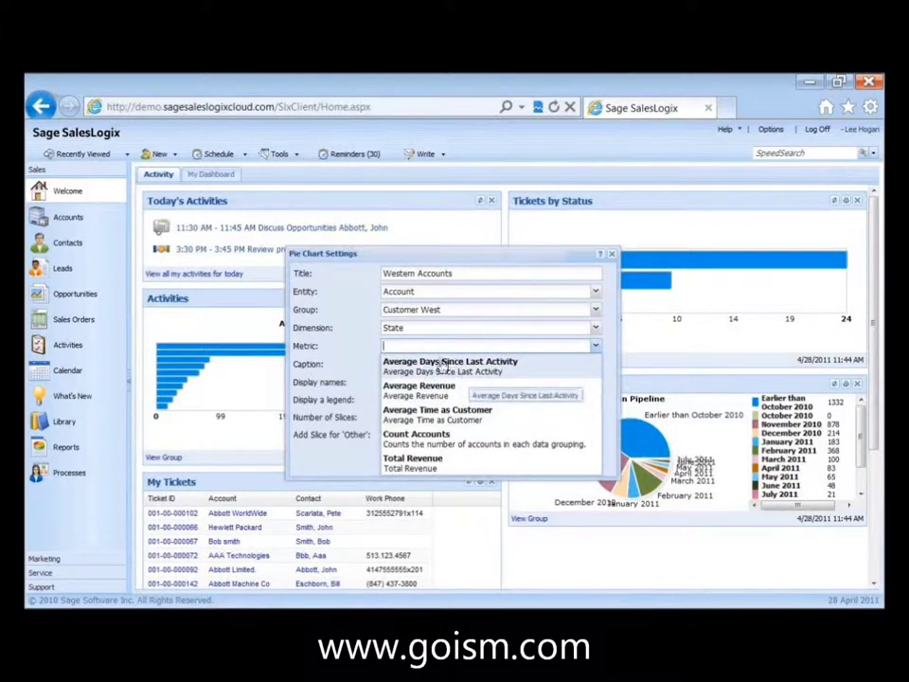
{"action": "left_click", "coordinate": [417, 443]}
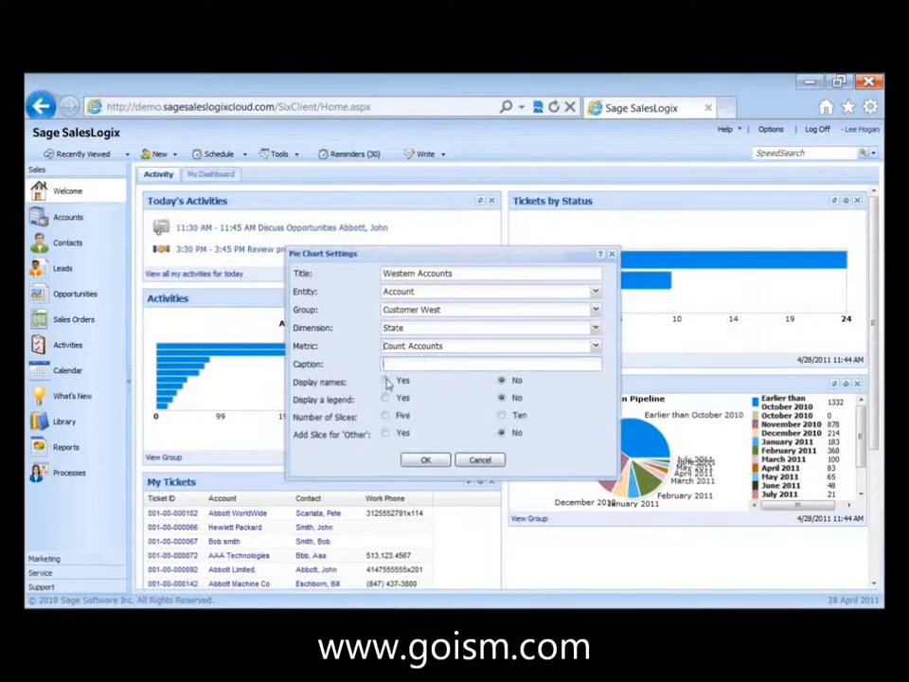
Enable display names, the legend and the 'Other' slice, set the number of slices to Ten, and apply the pie chart settings.
{"action": "left_click", "coordinate": [385, 380]}
{"action": "left_click", "coordinate": [386, 399]}
{"action": "left_click", "coordinate": [503, 414]}
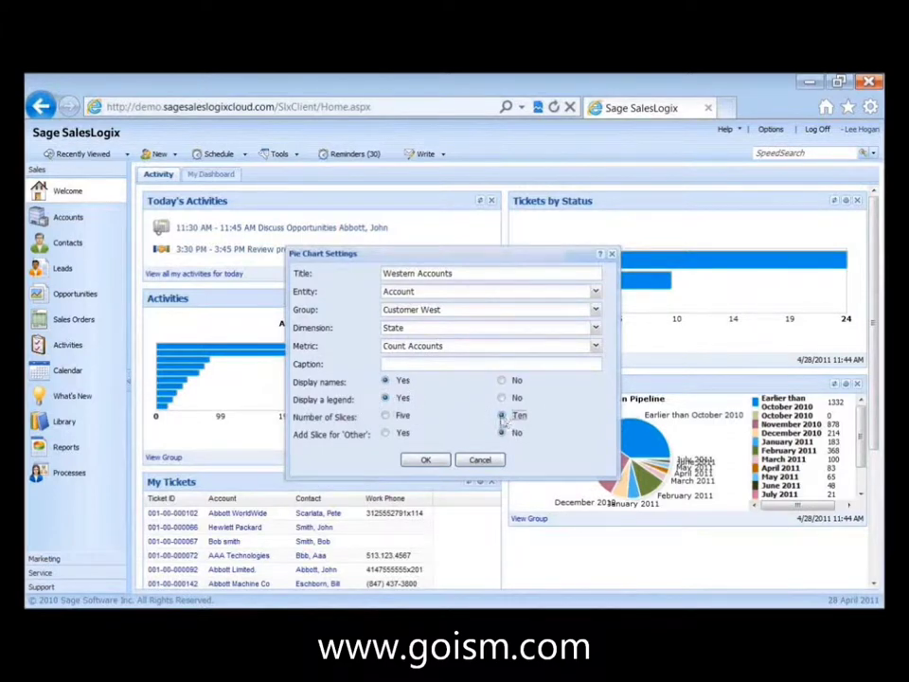
{"action": "left_click", "coordinate": [386, 433]}
{"action": "left_click", "coordinate": [425, 461]}
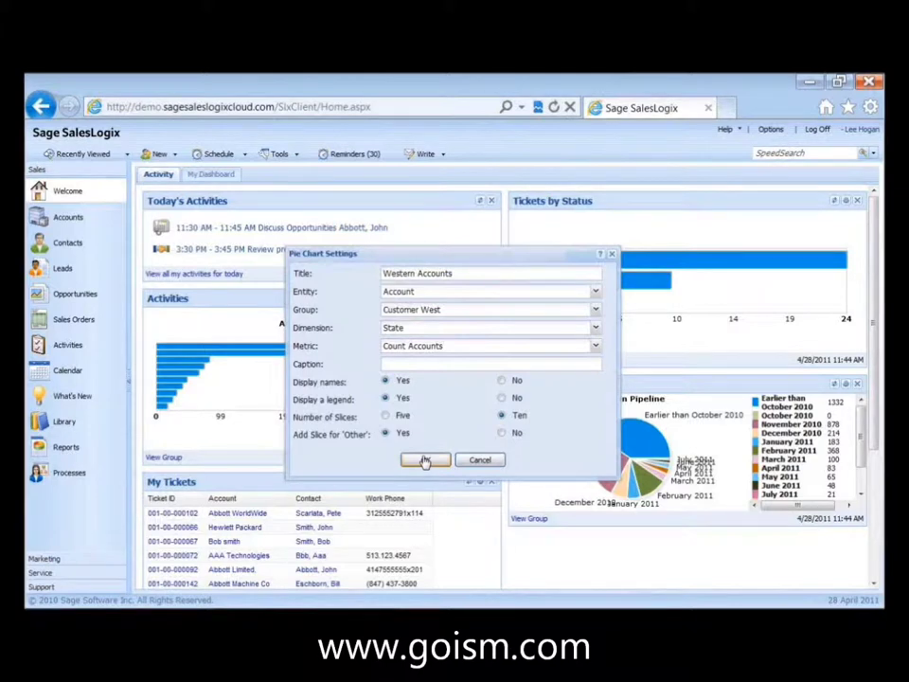
{"action": "left_click", "coordinate": [425, 460]}
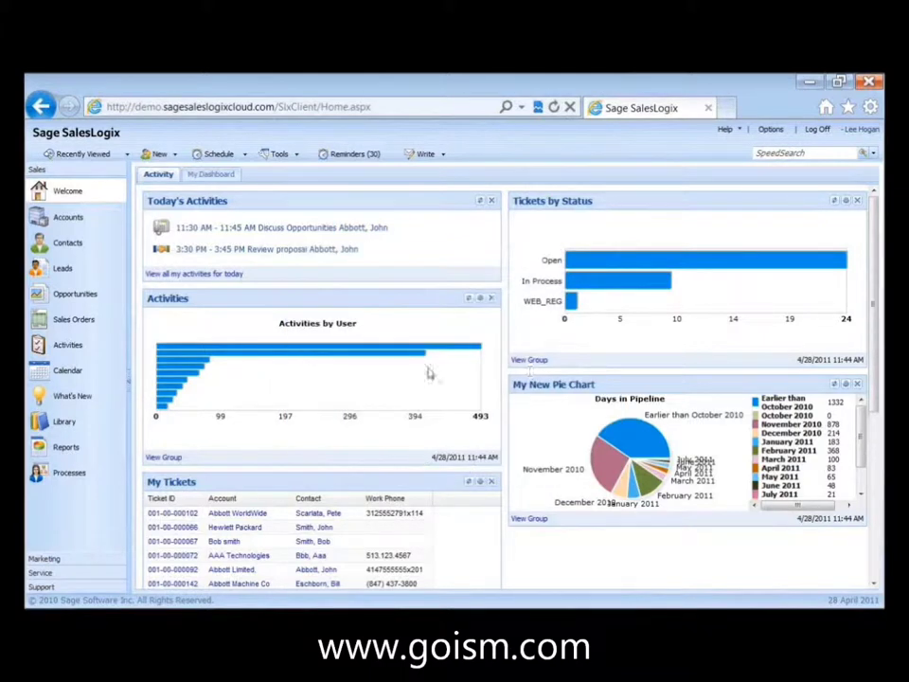
Move the Western Accounts chart above Today's Activities on the dashboard, and open the account group behind it.
{"action": "scroll", "coordinate": [435, 373], "scroll_direction": "down", "scroll_amount": 5}
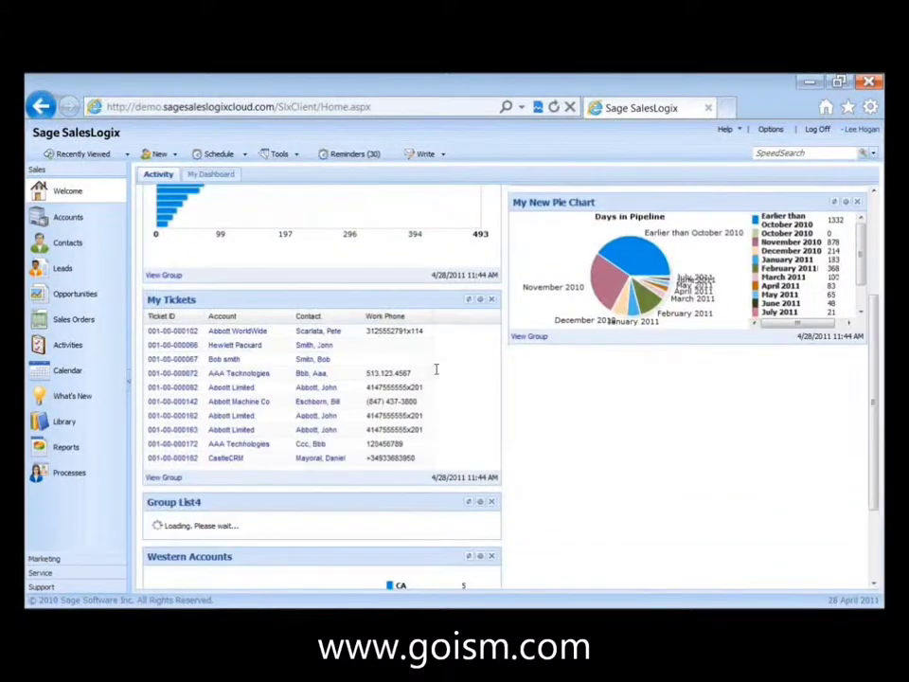
{"action": "mouse_move", "coordinate": [236, 500]}
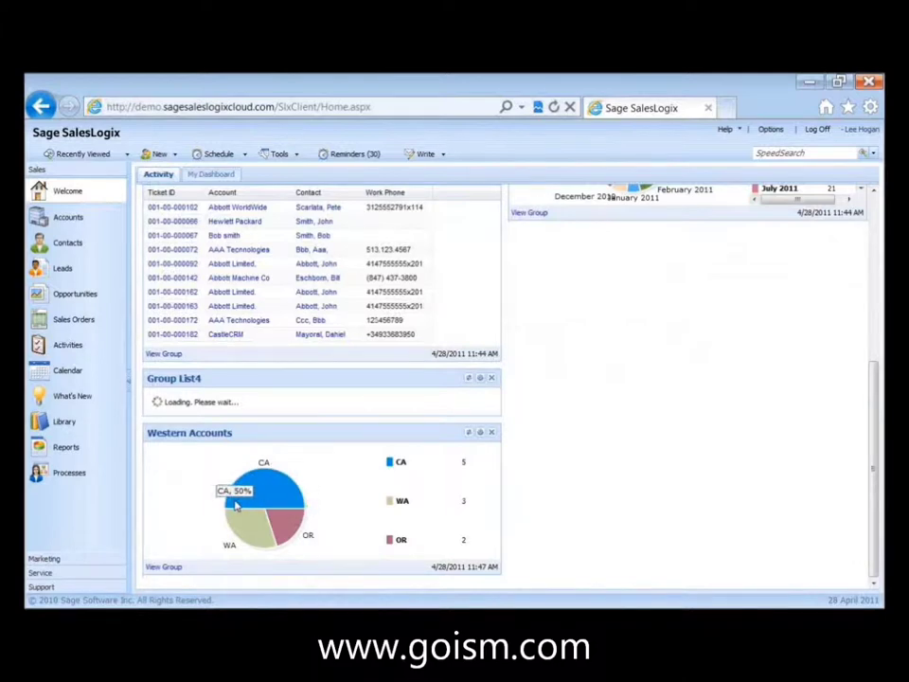
{"action": "mouse_move", "coordinate": [276, 519]}
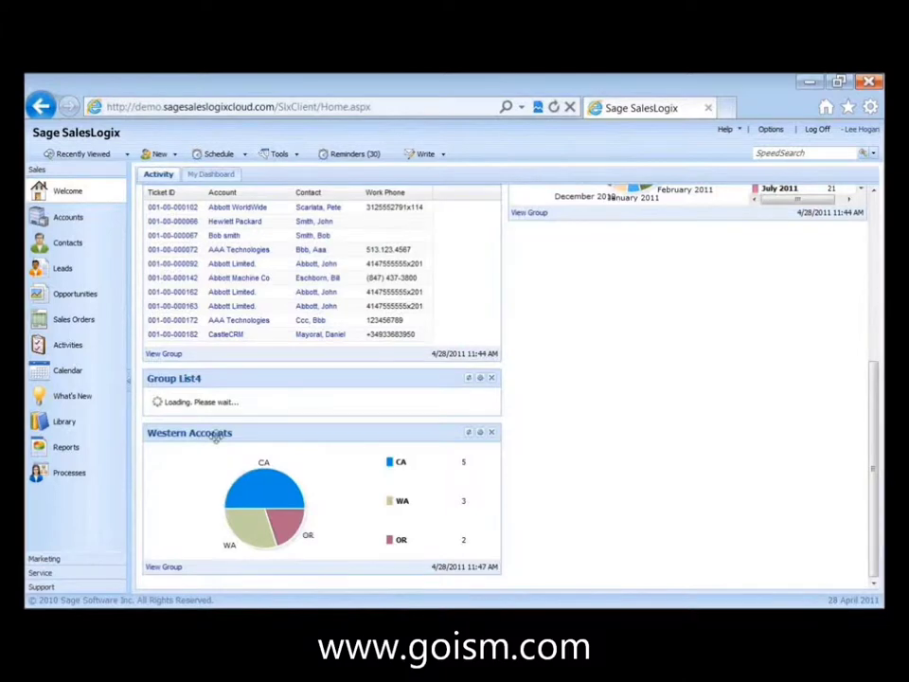
{"action": "left_click_drag", "start_coordinate": [218, 433], "coordinate": [233, 208]}
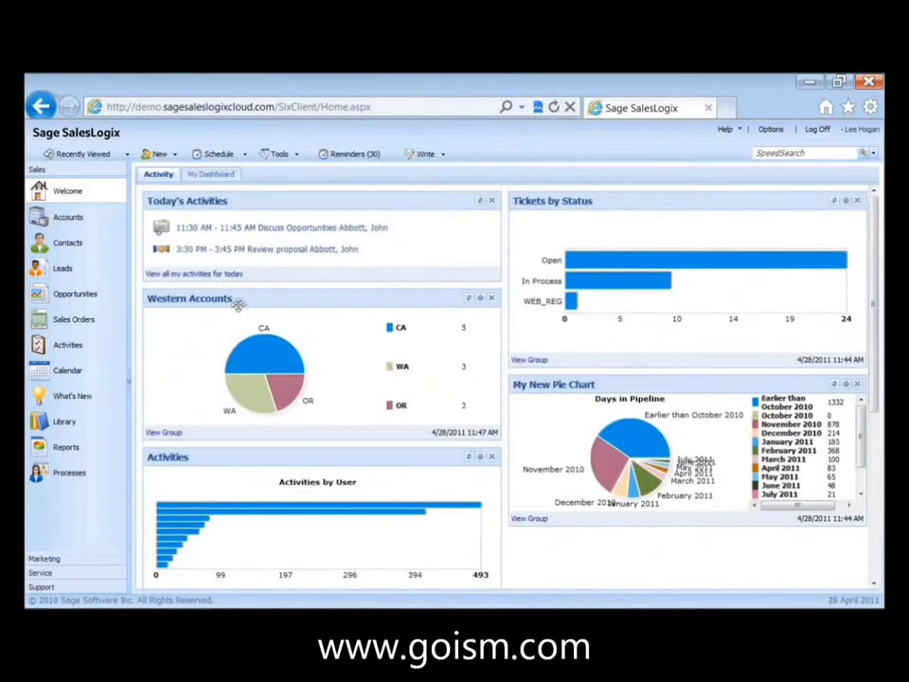
{"action": "left_click_drag", "start_coordinate": [240, 301], "coordinate": [245, 216]}
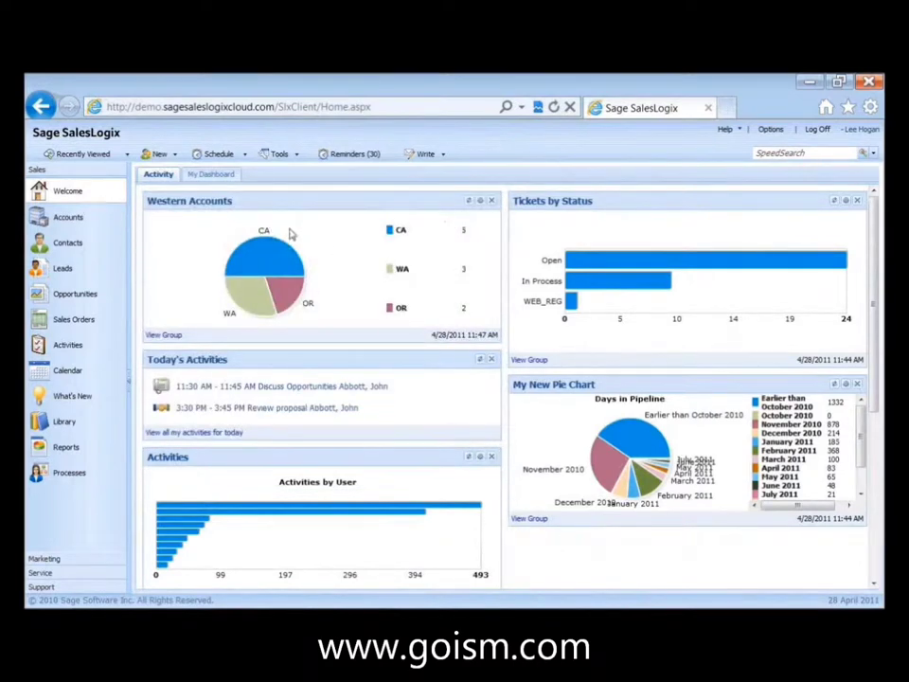
{"action": "left_click", "coordinate": [171, 335]}
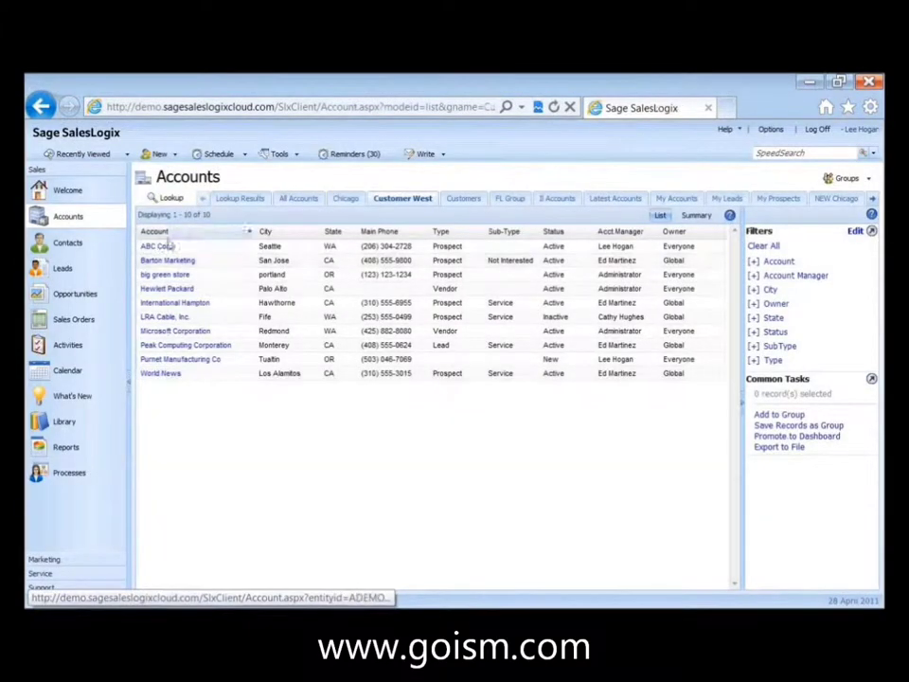
Return to the Activity dashboard and base a new group list on the Account entity's Chicago group.
{"action": "left_click", "coordinate": [44, 189]}
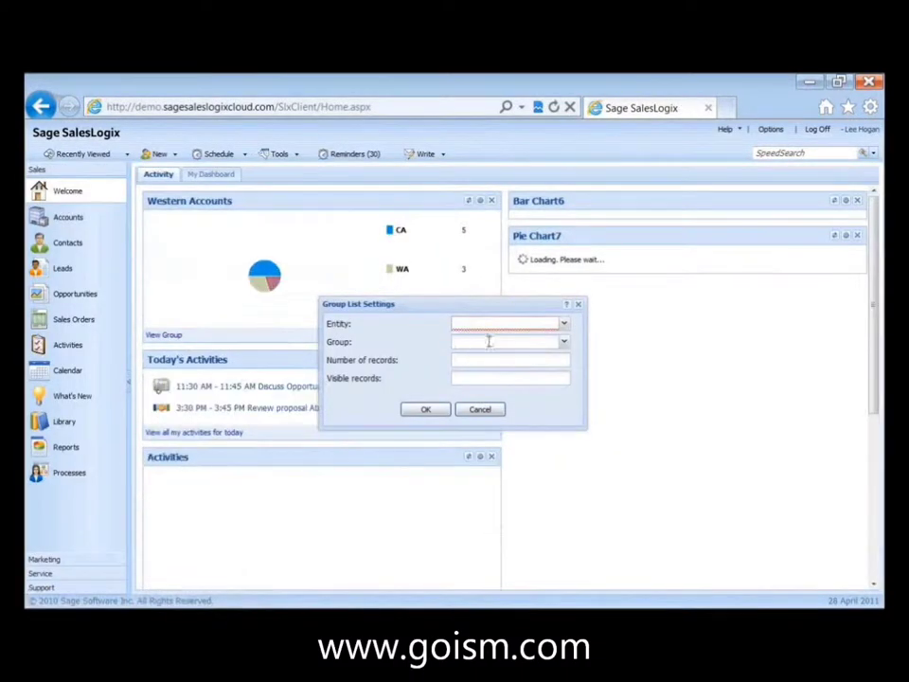
{"action": "left_click", "coordinate": [564, 327]}
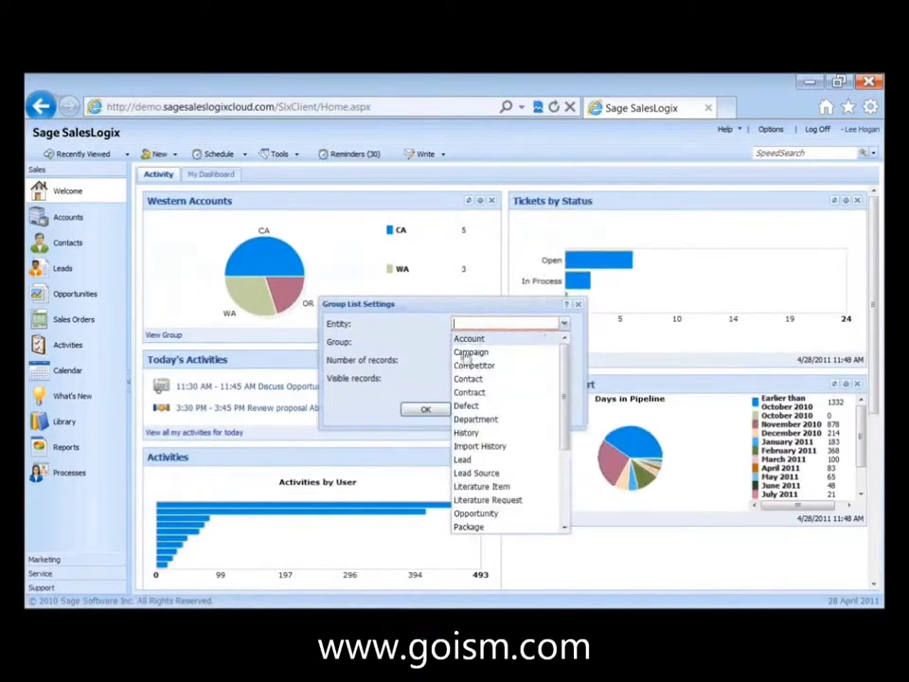
{"action": "left_click", "coordinate": [483, 339]}
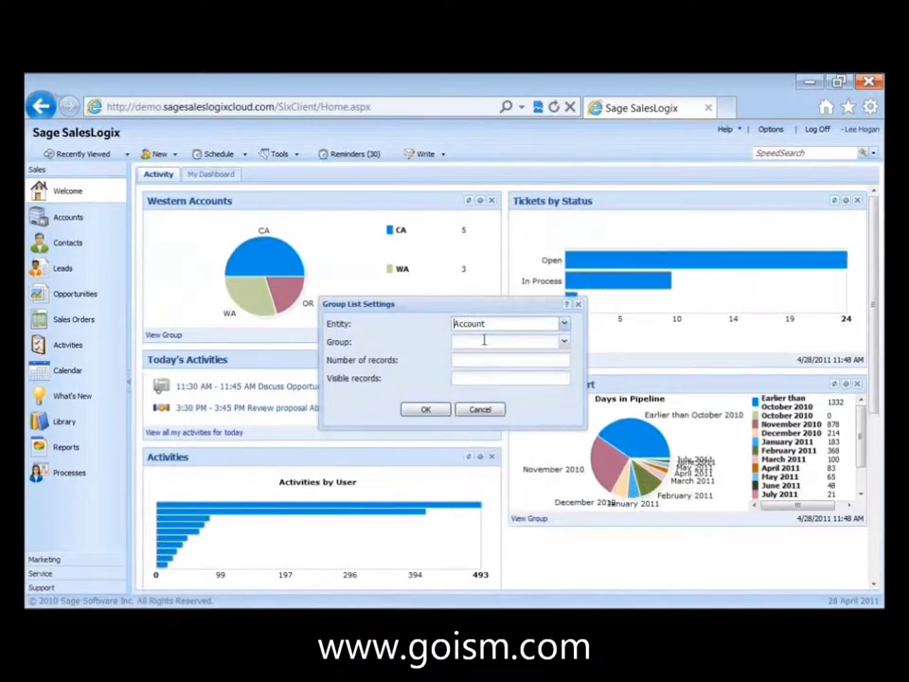
{"action": "left_click", "coordinate": [564, 342]}
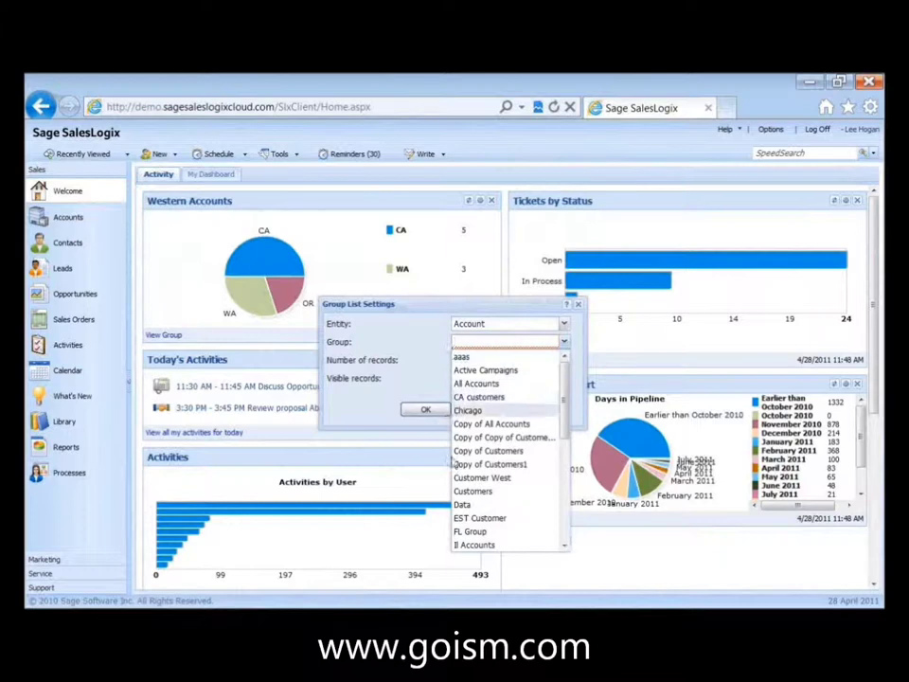
{"action": "left_click", "coordinate": [469, 410]}
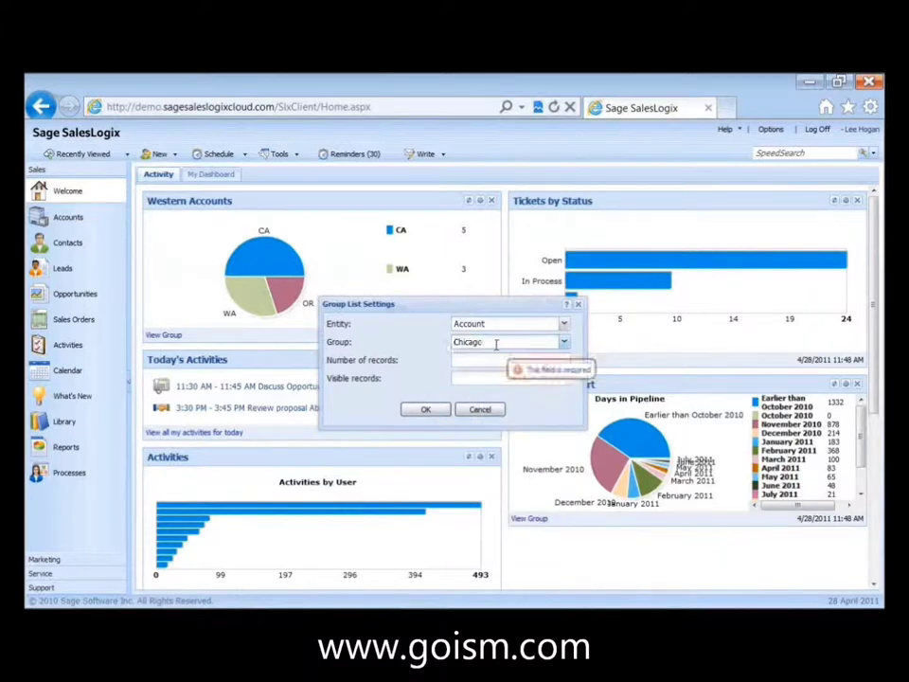
Set the group list's number of records to 10 and visible records to 50, and apply the settings.
{"action": "left_click", "coordinate": [466, 360]}
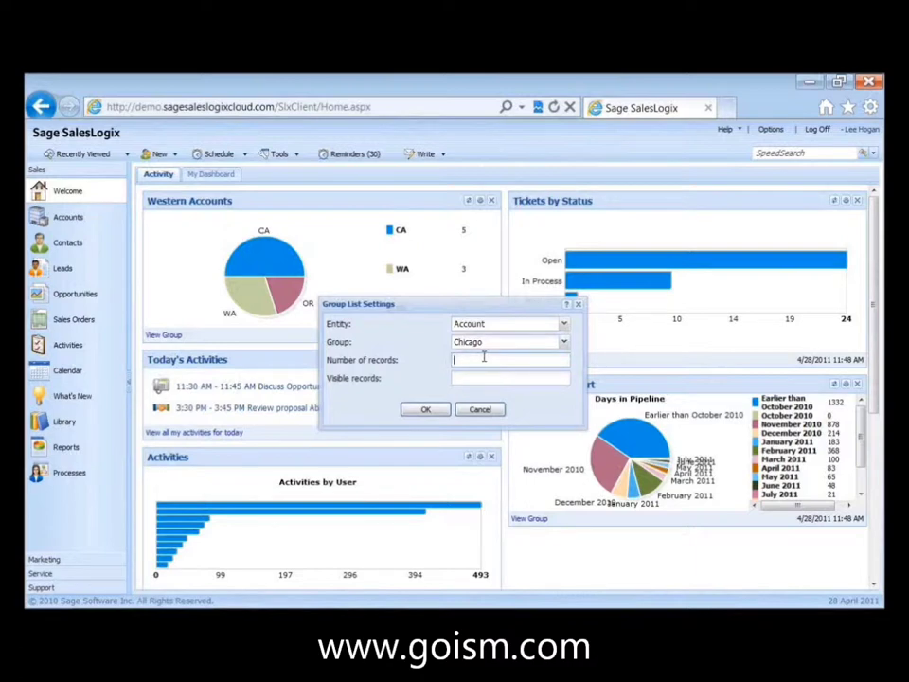
{"action": "type", "text": "10"}
{"action": "key", "text": "Tab"}
{"action": "type", "text": "50"}
{"action": "left_click", "coordinate": [425, 409]}
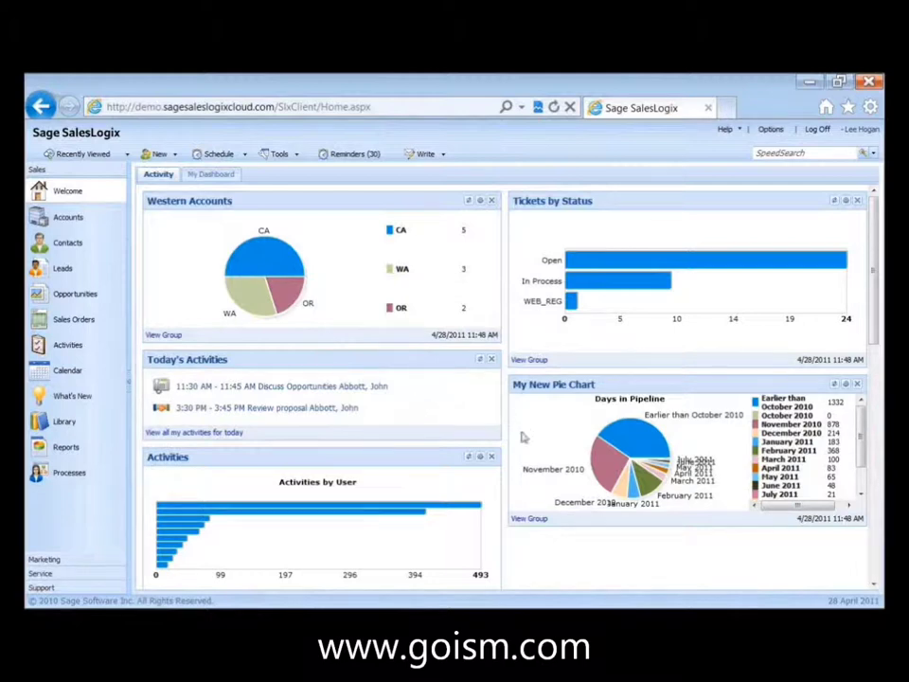
Move the Chicago account list to the head of the dashboard's second column, above Tickets by Status.
{"action": "scroll", "coordinate": [520, 436], "scroll_direction": "down", "scroll_amount": 5}
{"action": "scroll", "coordinate": [520, 437], "scroll_direction": "down", "scroll_amount": 3}
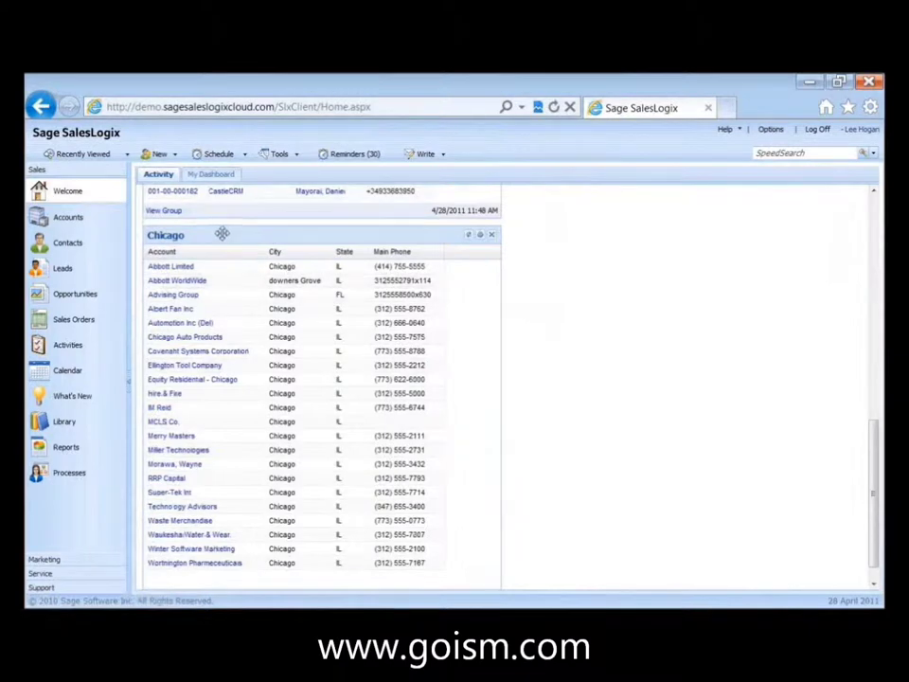
{"action": "left_click_drag", "start_coordinate": [222, 234], "coordinate": [530, 265]}
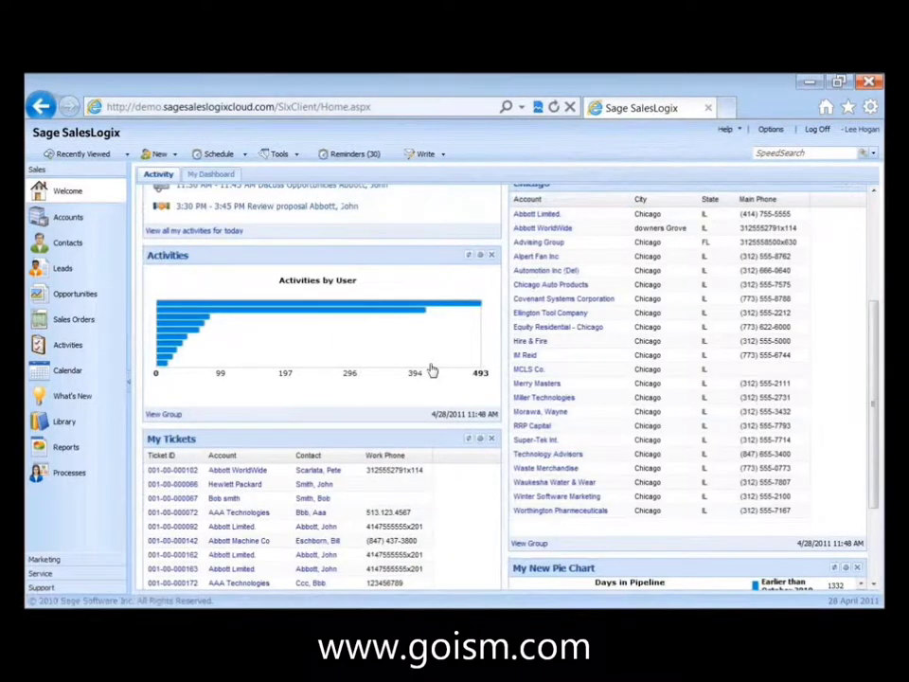
{"action": "scroll", "coordinate": [430, 371], "scroll_direction": "up", "scroll_amount": 5}
{"action": "left_click_drag", "start_coordinate": [563, 377], "coordinate": [561, 208]}
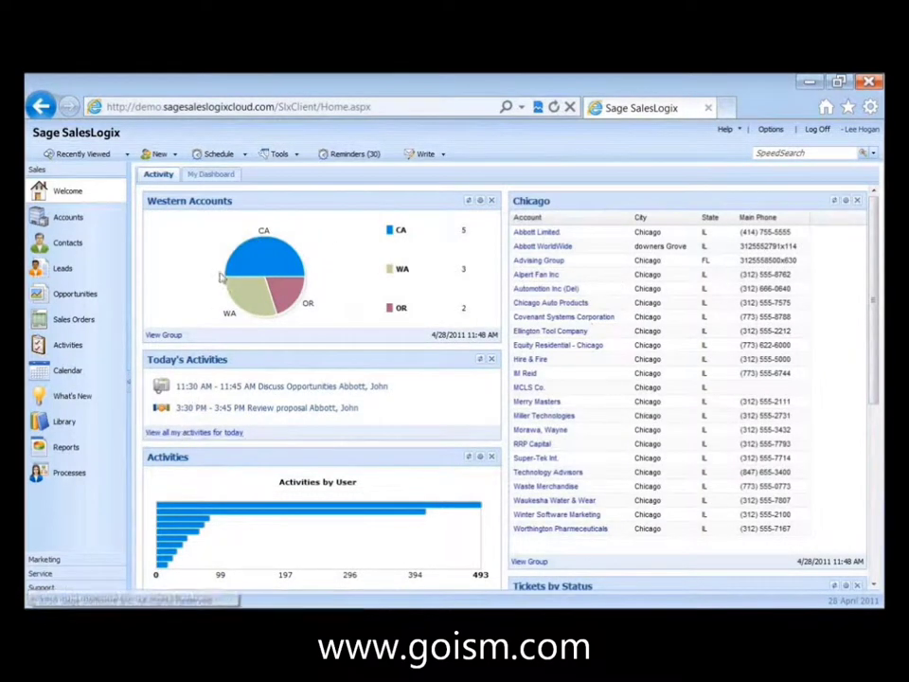